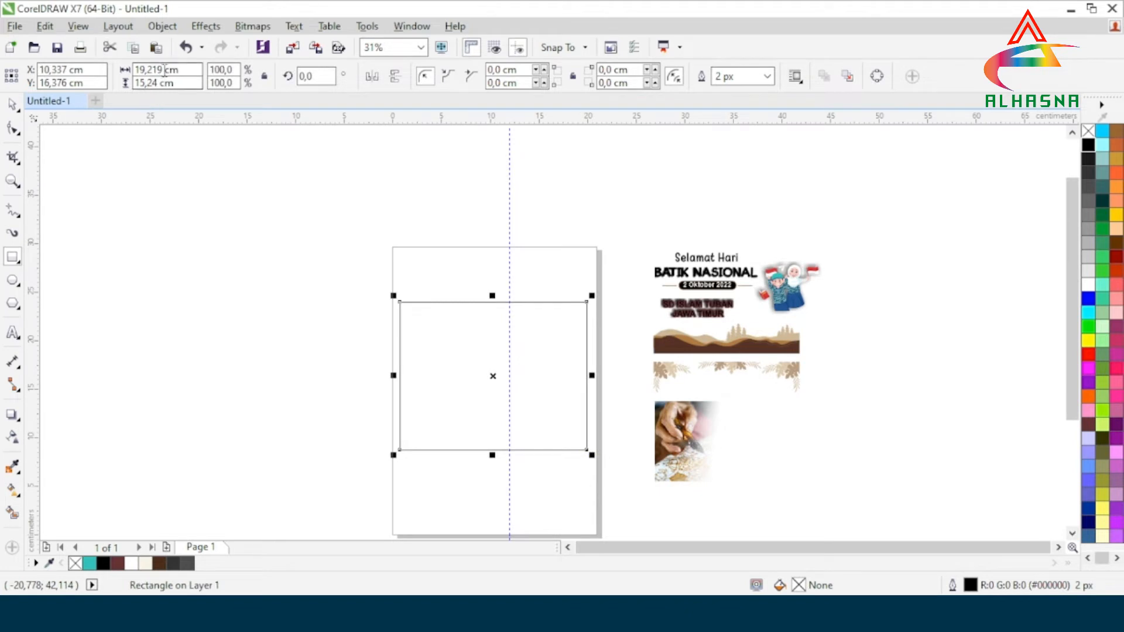
Step: Resize the rectangle to 15 cm wide by 10 cm high and center it on the page
type("1")
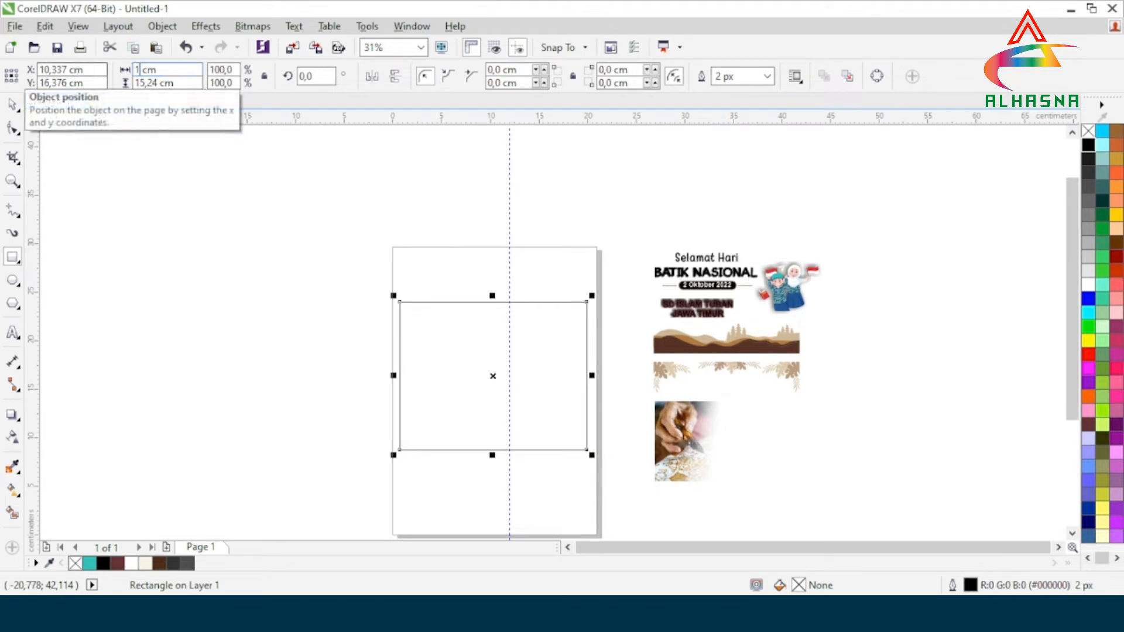
double_click(154, 82)
type("1")
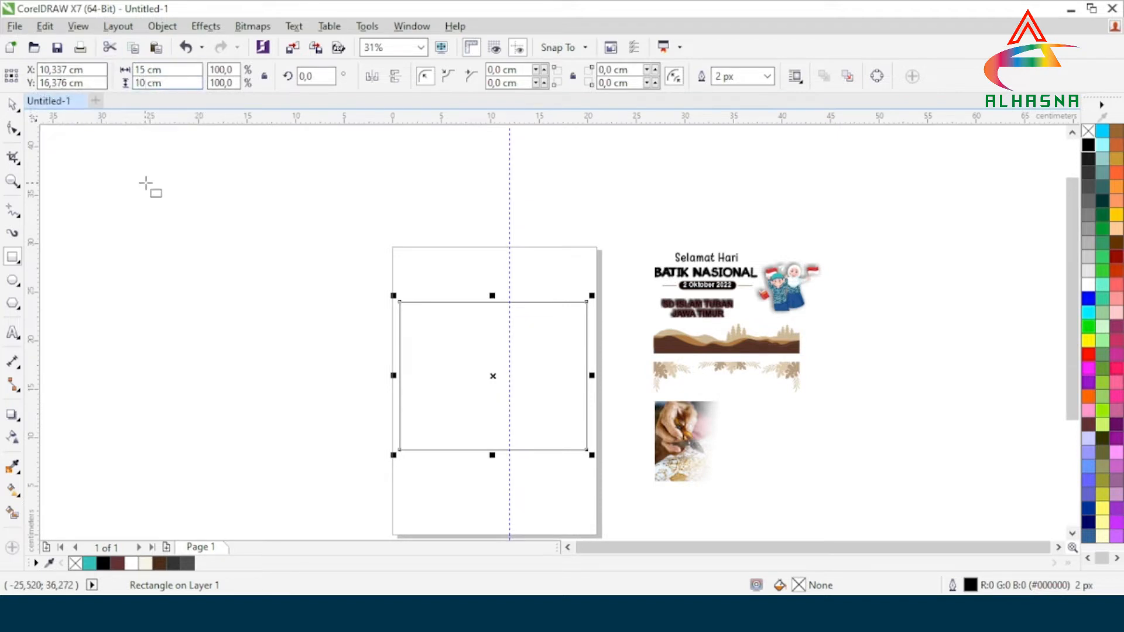
key("Return")
scroll(523, 423, "up", 2)
scroll(522, 413, "down", 2)
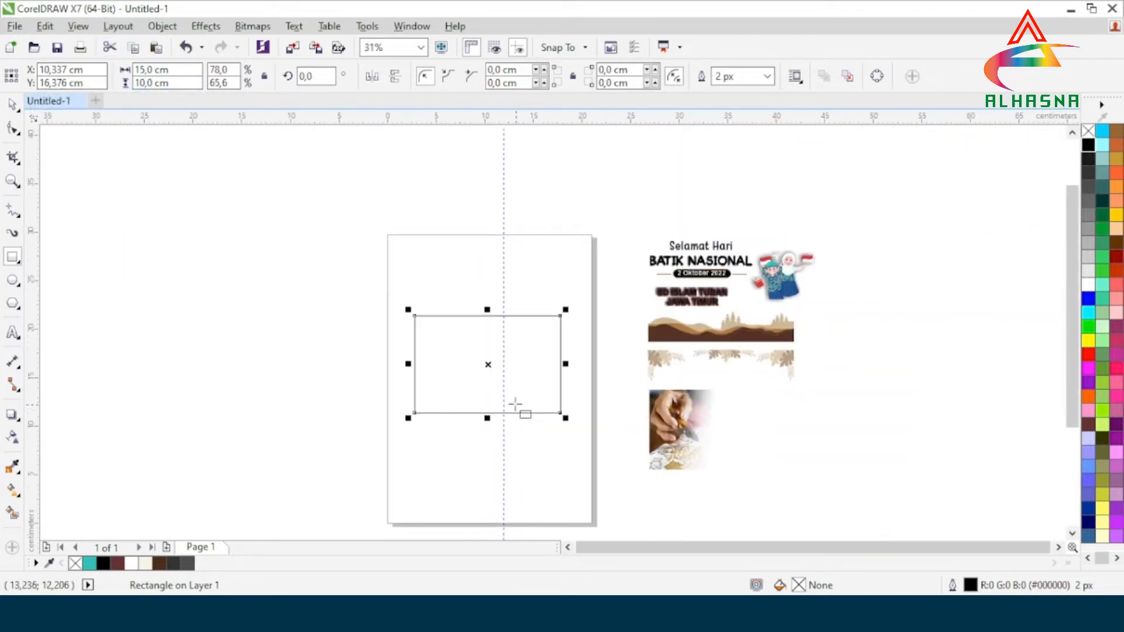
scroll(459, 377, "up", 1)
key("p")
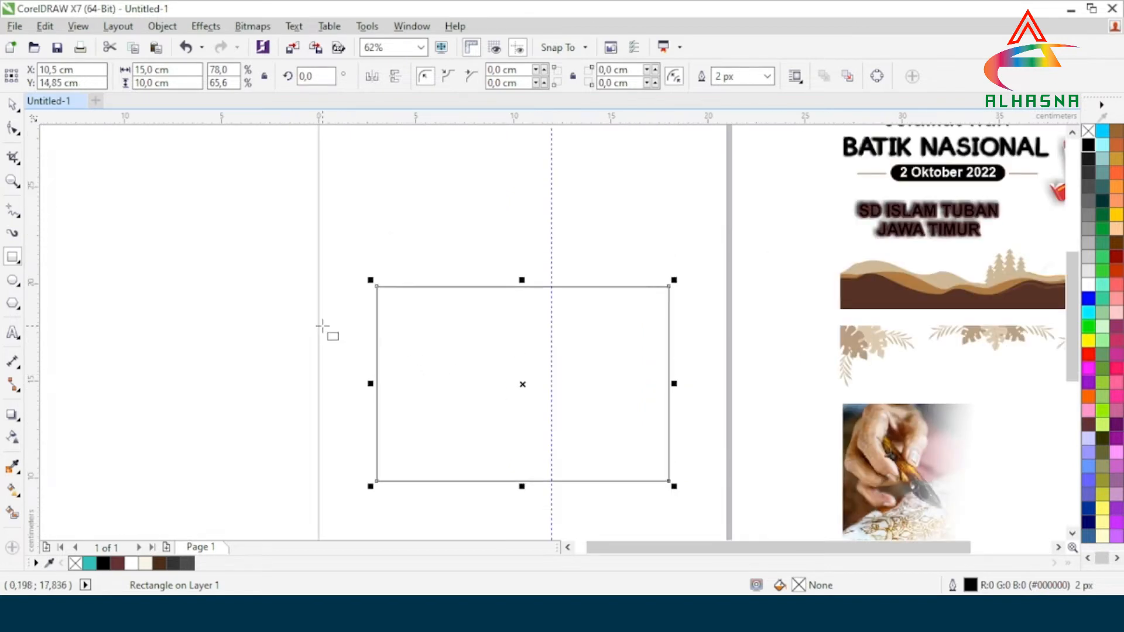
Step: Fill the rectangle with the cream colour #F7F4E8 and deselect it
left_click(12, 106)
left_click(251, 309)
left_click(434, 403)
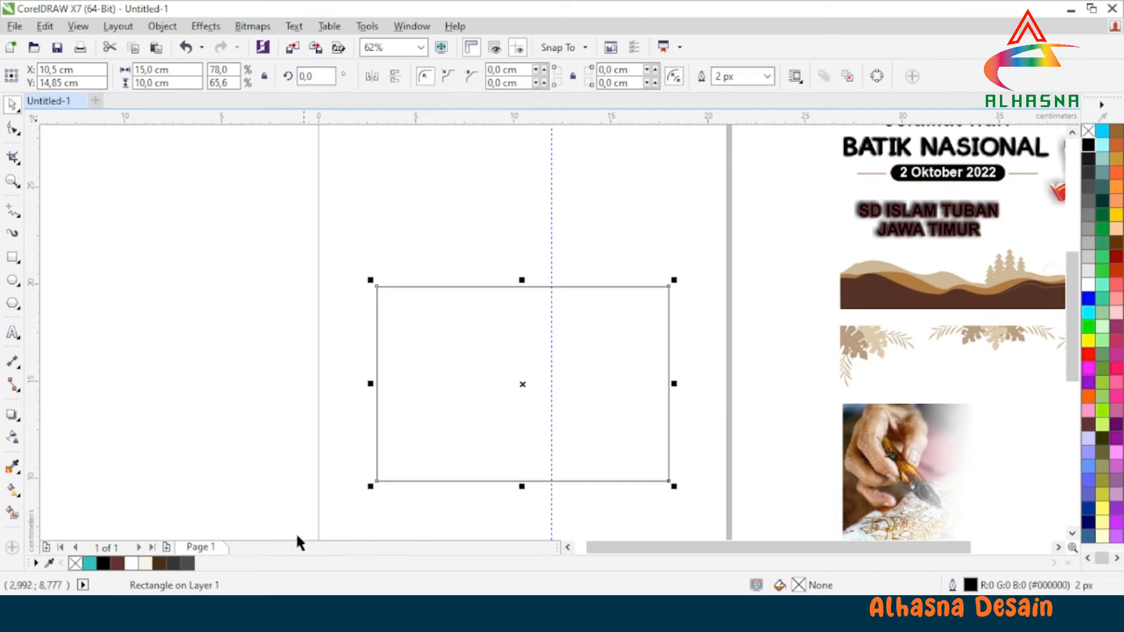
left_click(145, 564)
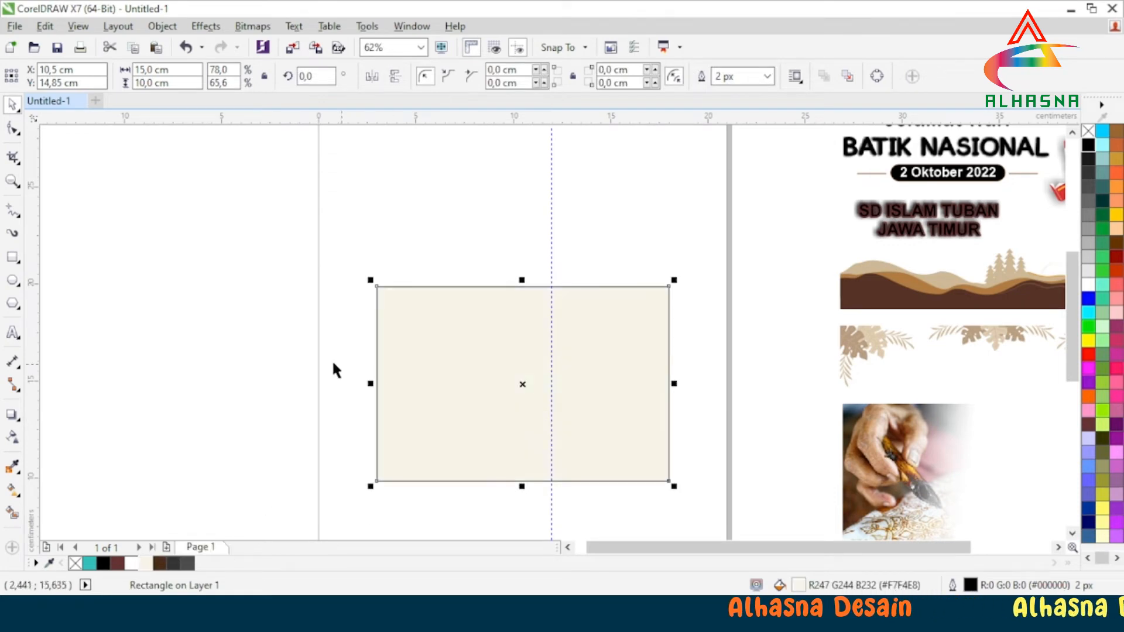
left_click(237, 323)
Step: Move the batik hand-drawing photo from beside the page onto the cream rectangle
scroll(328, 304, "down", 2)
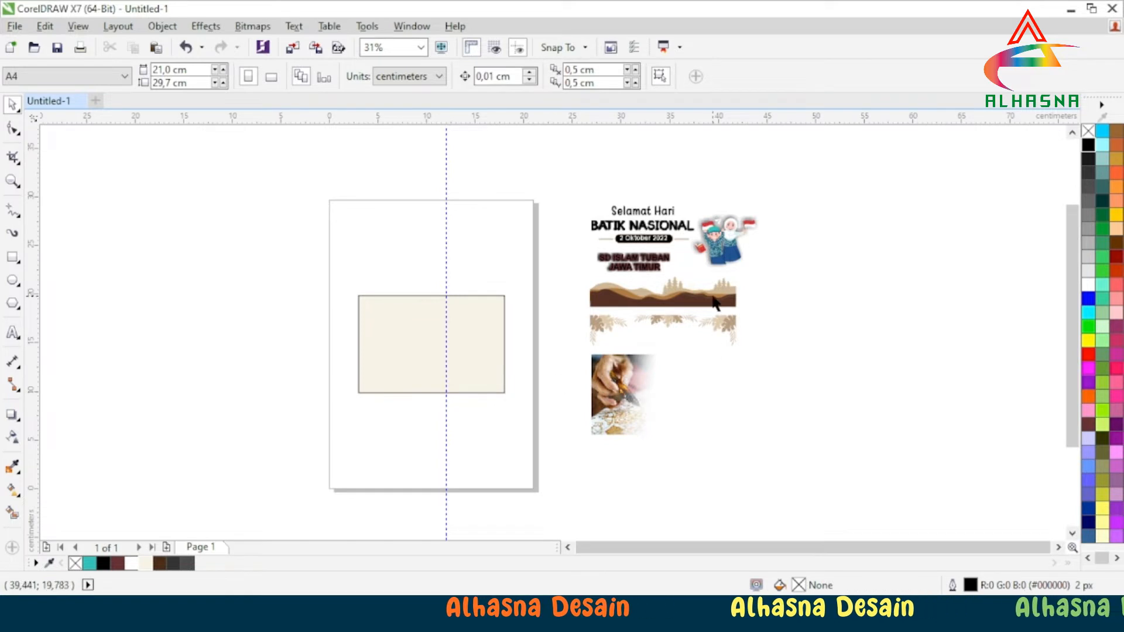
scroll(404, 343, "up", 2)
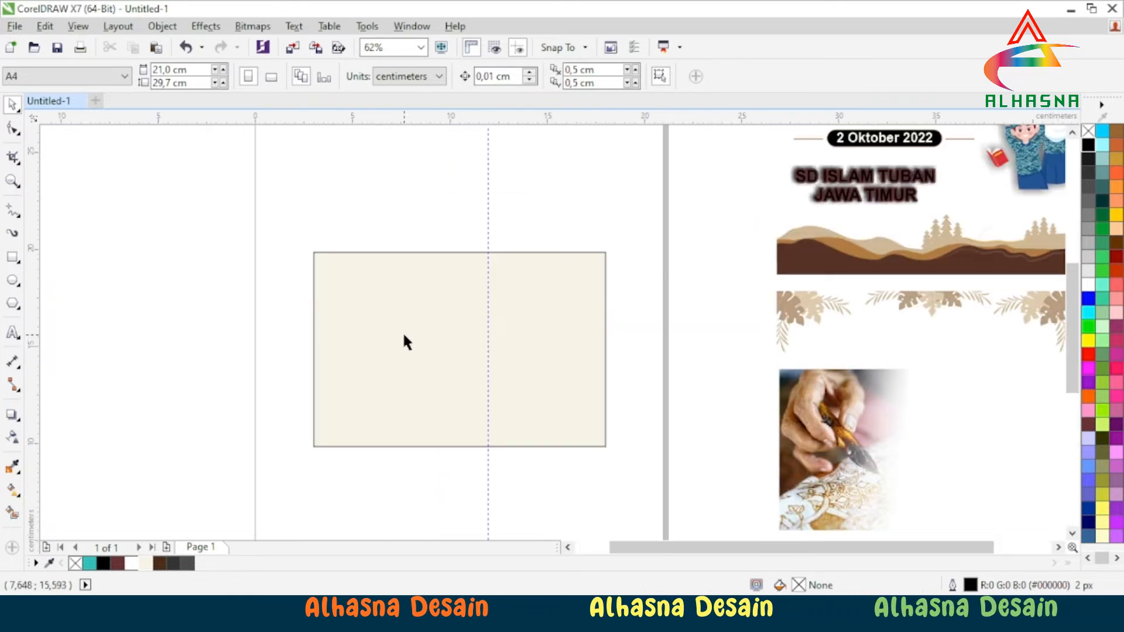
scroll(410, 346, "down", 2)
left_click(609, 393)
left_click_drag(609, 393, 398, 343)
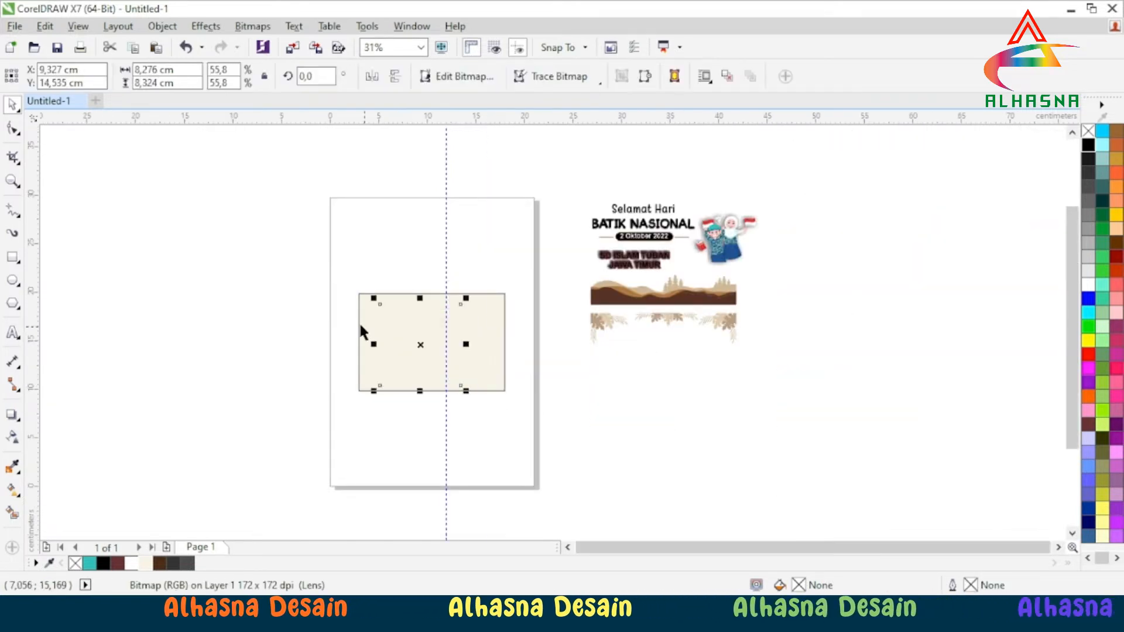
Step: Send the cream rectangle to the back of the layer, behind the photo
scroll(354, 319, "up", 2)
left_click(625, 391)
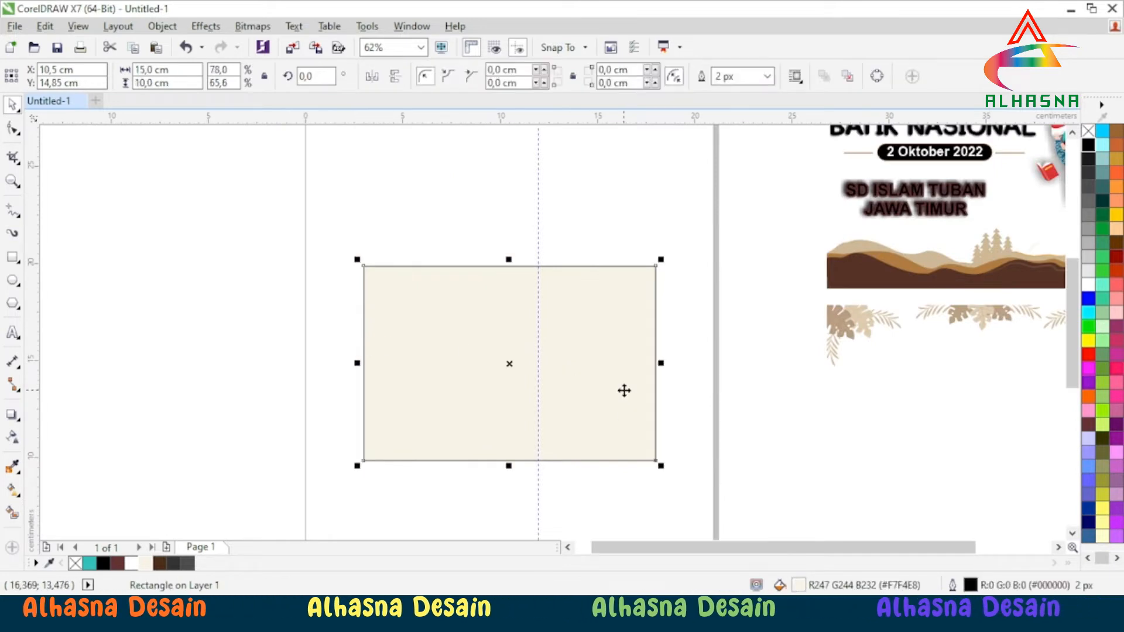
right_click(625, 389)
mouse_move(673, 414)
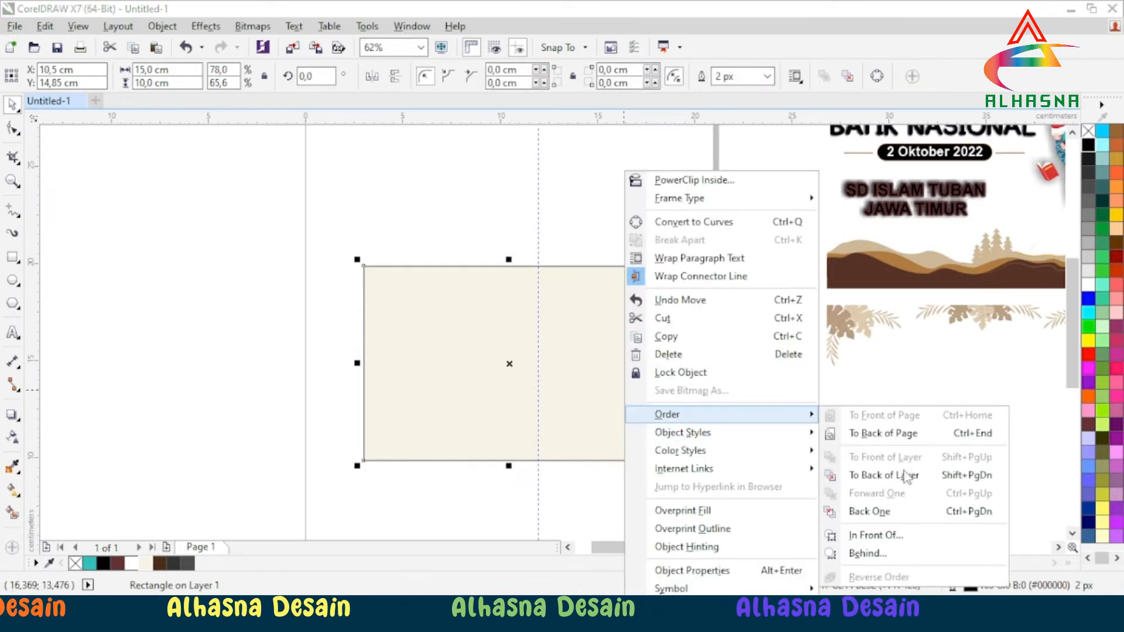
left_click(890, 475)
key("Escape")
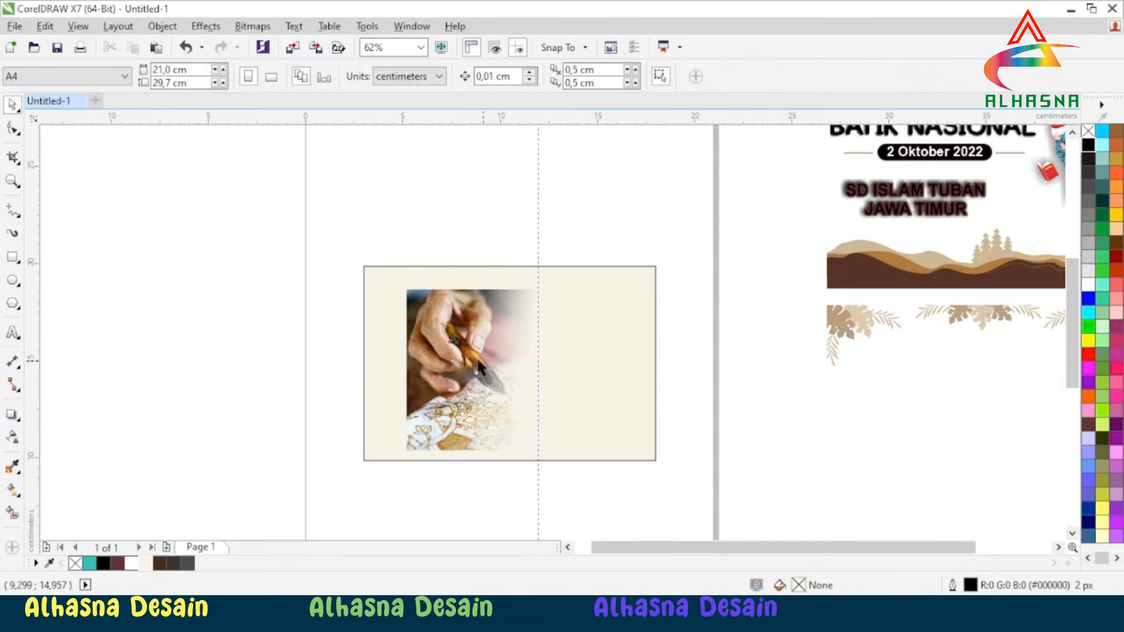
Step: Move the photo to the rectangle's upper left corner and align it with the rectangle's top and left edges
scroll(374, 325, "up", 2)
left_click_drag(459, 331, 378, 289)
left_click(775, 357, "shift")
key("t")
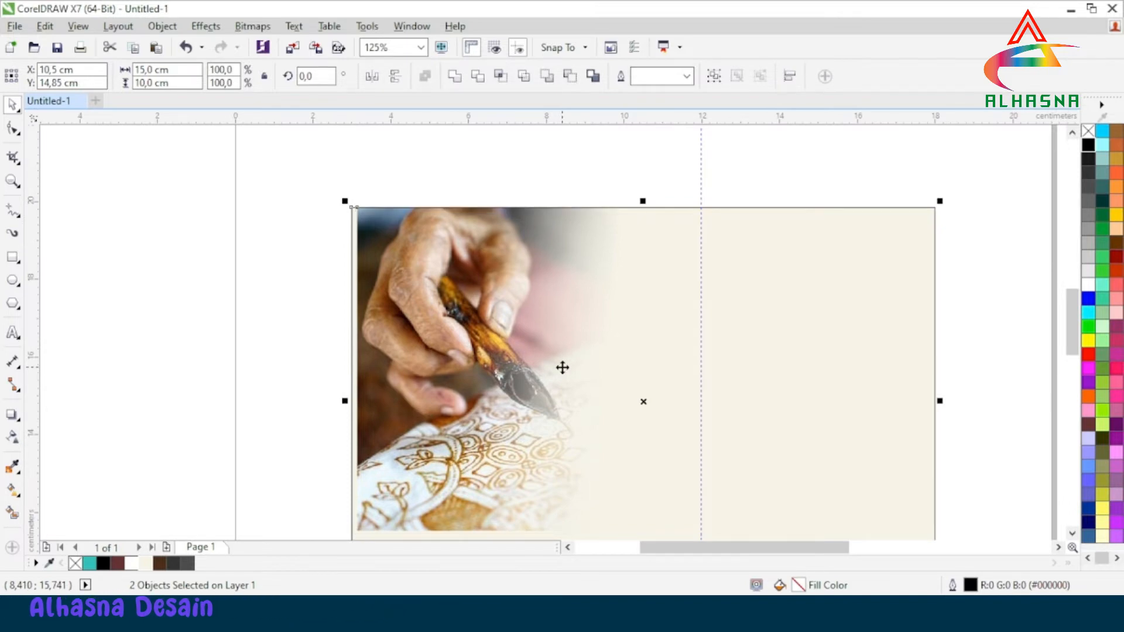
key("l")
left_click(167, 321)
Step: Move the leaf ornament group from beside the page onto the upper edge of the cream rectangle
scroll(448, 352, "down", 3)
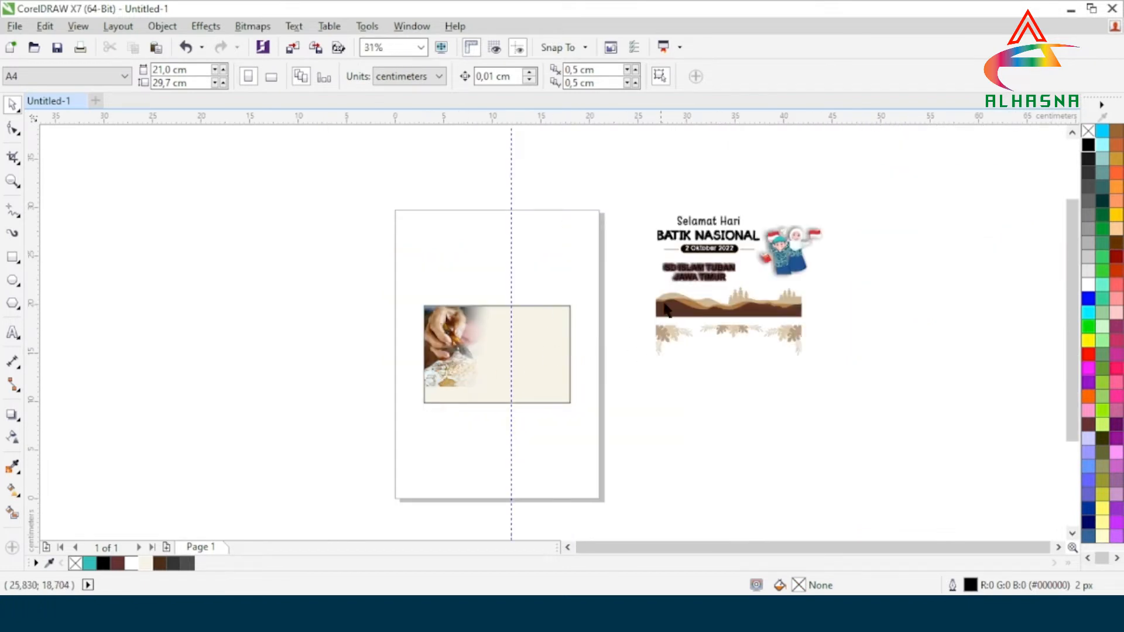
scroll(673, 259, "up", 1)
scroll(673, 258, "down", 1)
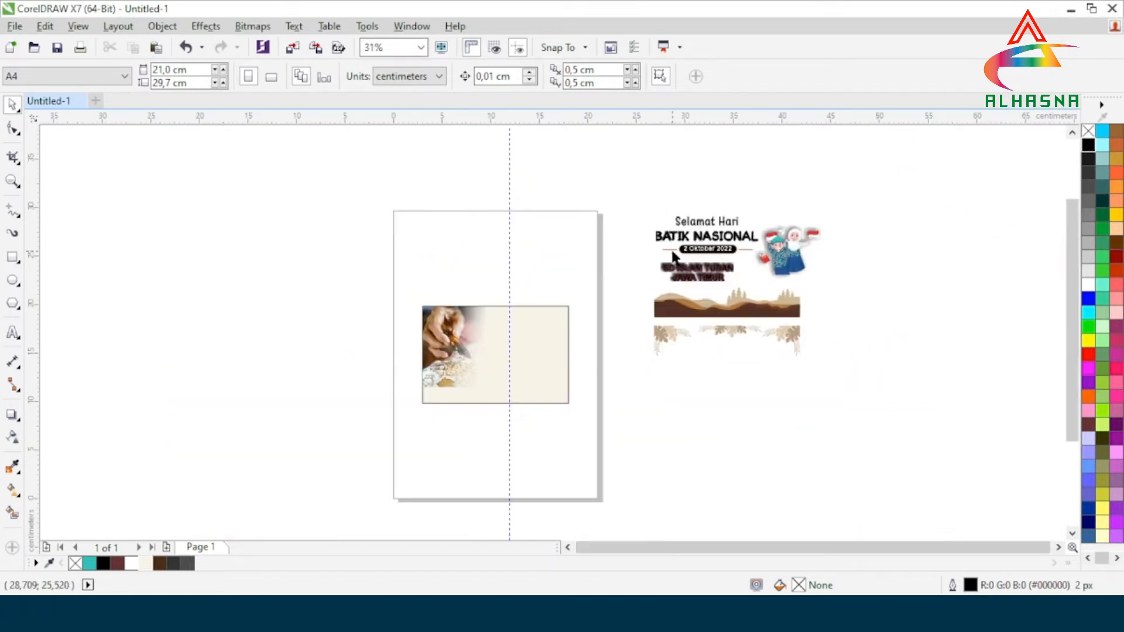
scroll(512, 334, "up", 1)
left_click_drag(885, 334, 430, 325)
scroll(418, 301, "up", 1)
left_click_drag(539, 351, 514, 289)
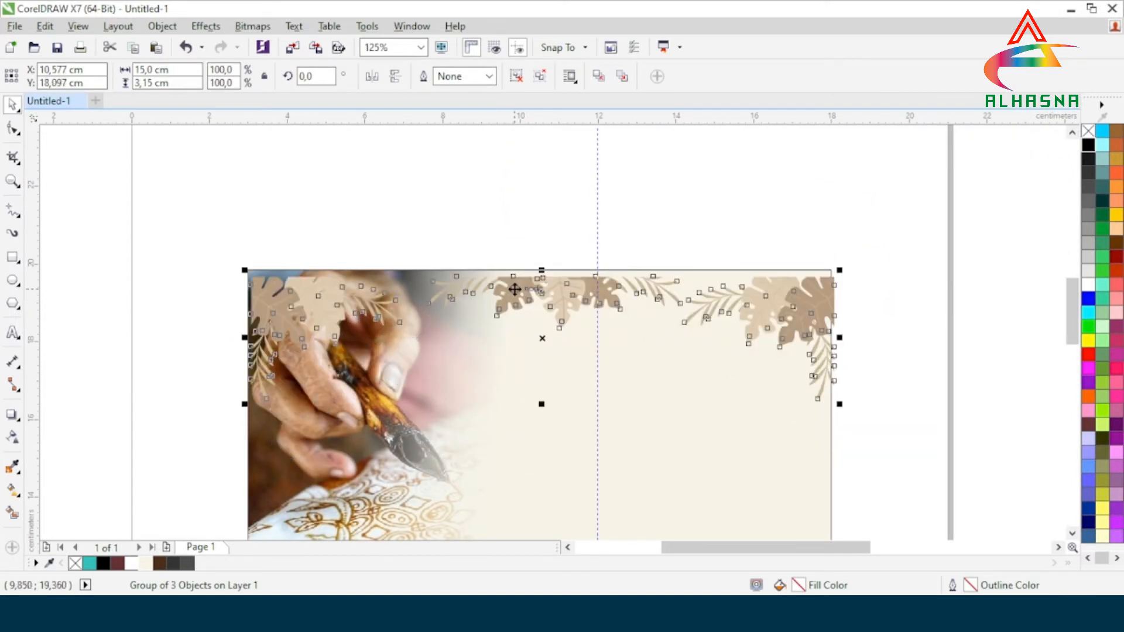
Step: Align the leaf ornament with the cream rectangle's top and left edges, then deselect everything
left_click(757, 507, "shift")
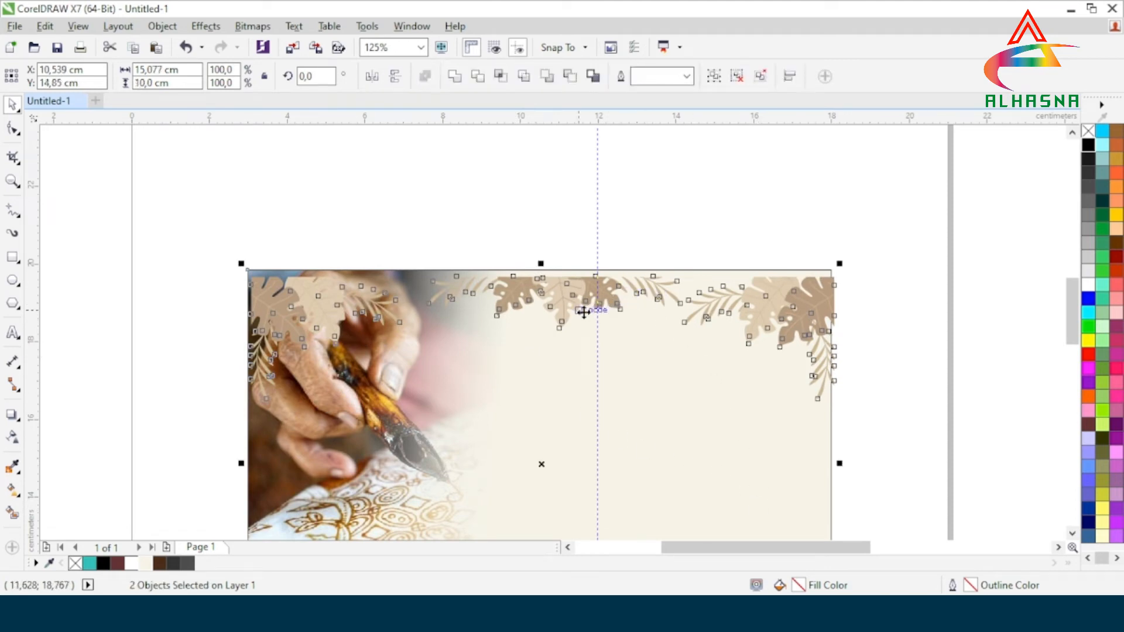
key("t")
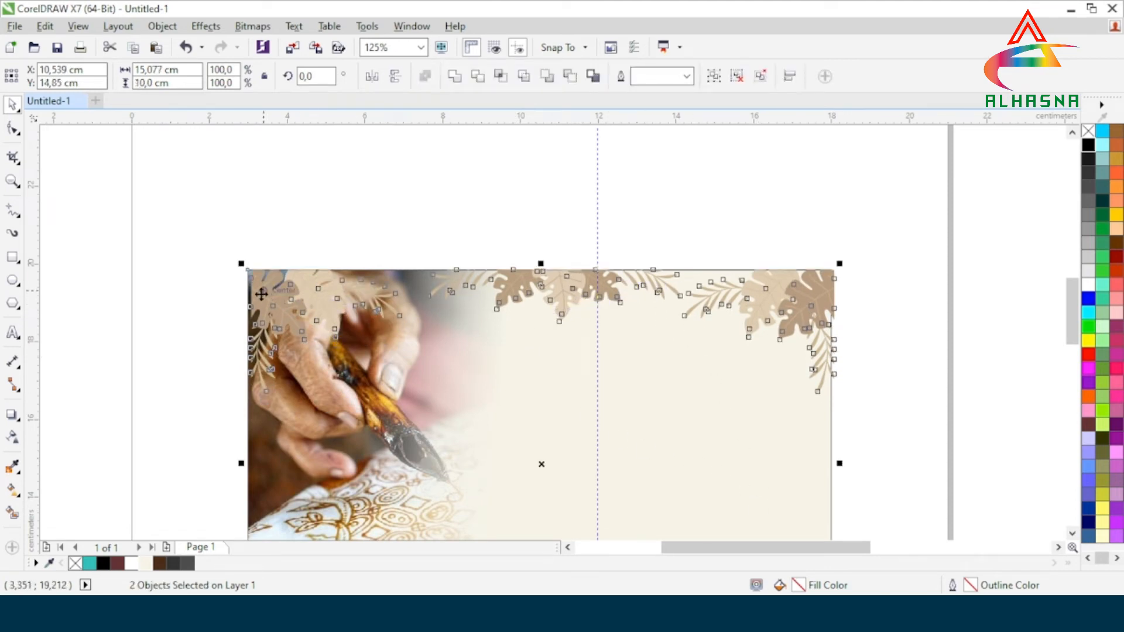
scroll(261, 294, "up", 4)
key("l")
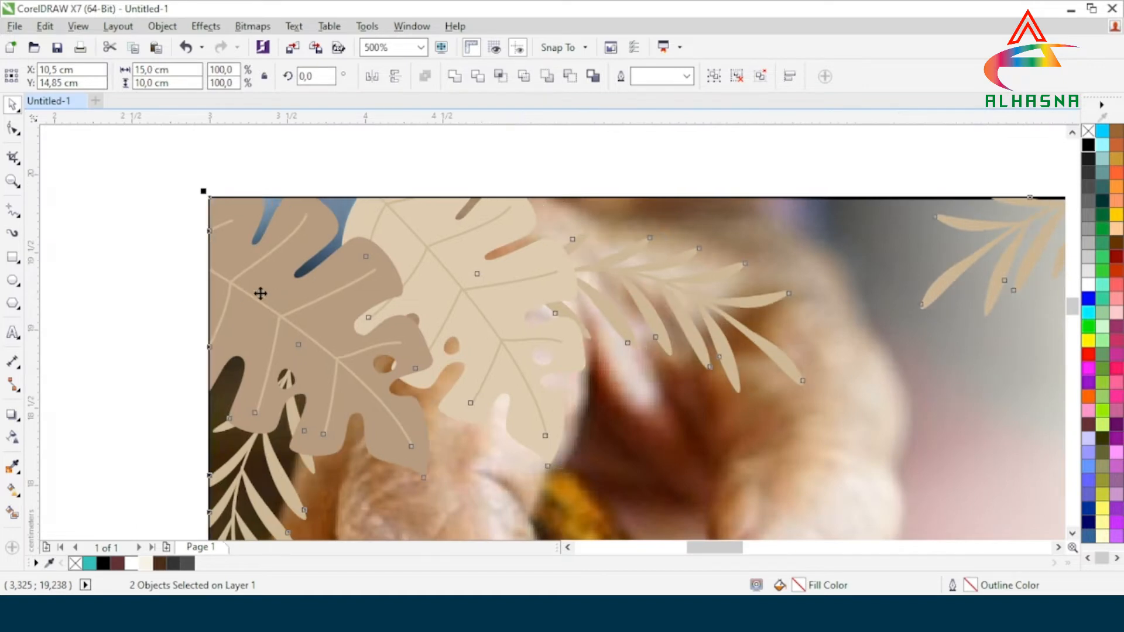
left_click(93, 297)
scroll(360, 279, "down", 4)
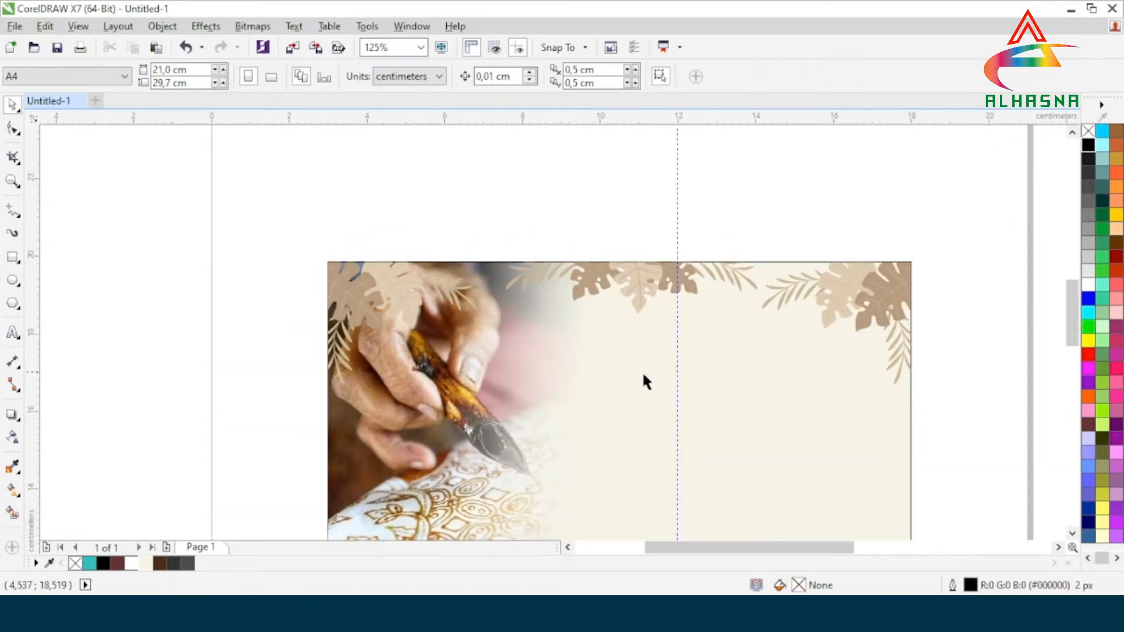
Step: Move the brown hills and trees group from beside the page onto the lower edge of the cream rectangle
scroll(642, 371, "down", 2)
scroll(577, 348, "down", 2)
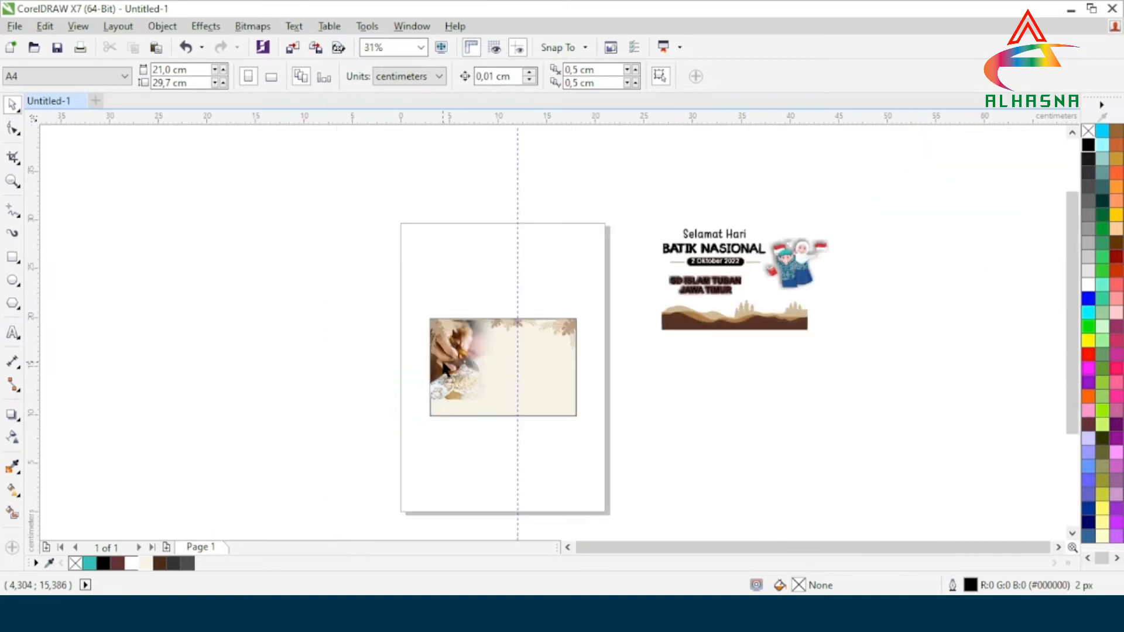
scroll(545, 366, "up", 2)
scroll(544, 366, "down", 2)
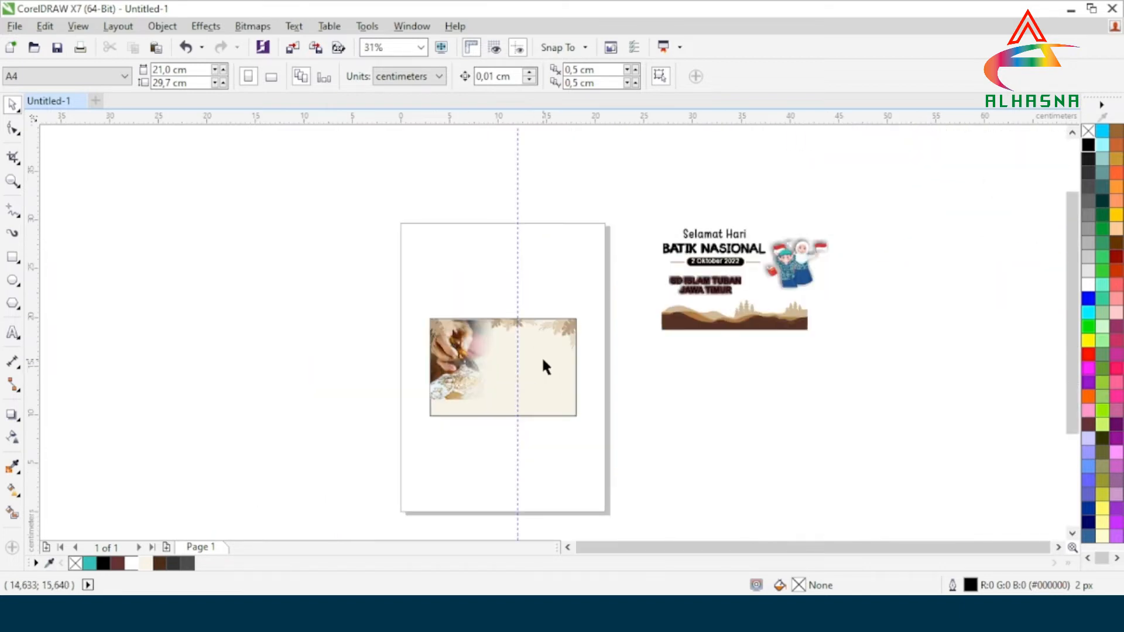
left_click(739, 317)
left_click_drag(728, 317, 487, 413)
scroll(487, 414, "up", 2)
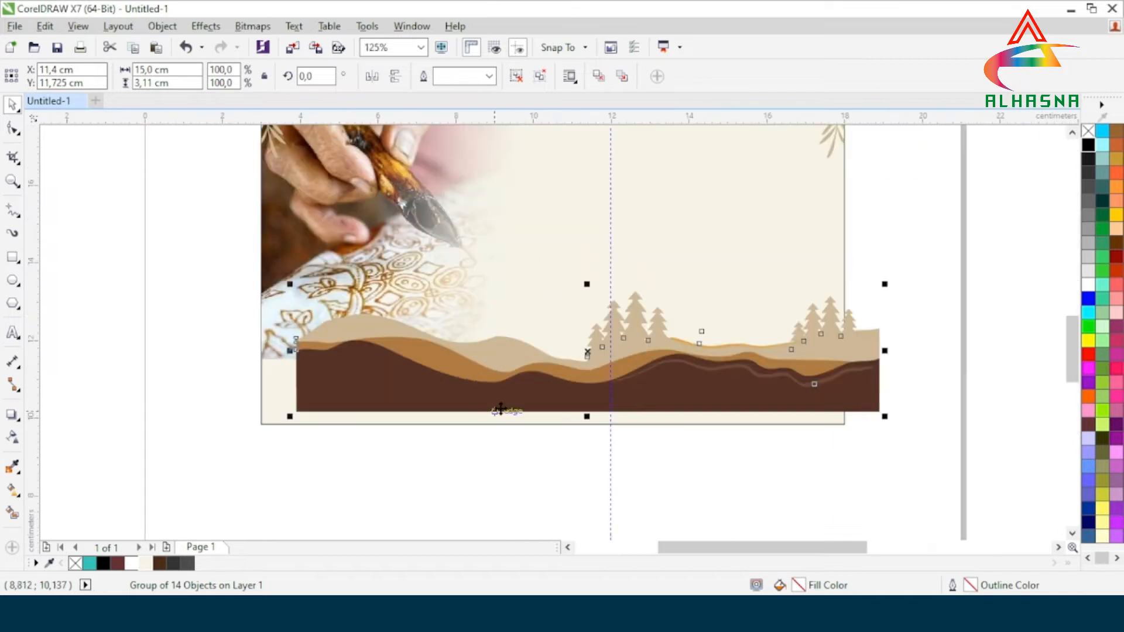
scroll(564, 377, "up", 1)
left_click_drag(612, 327, 555, 363)
scroll(511, 364, "down", 1)
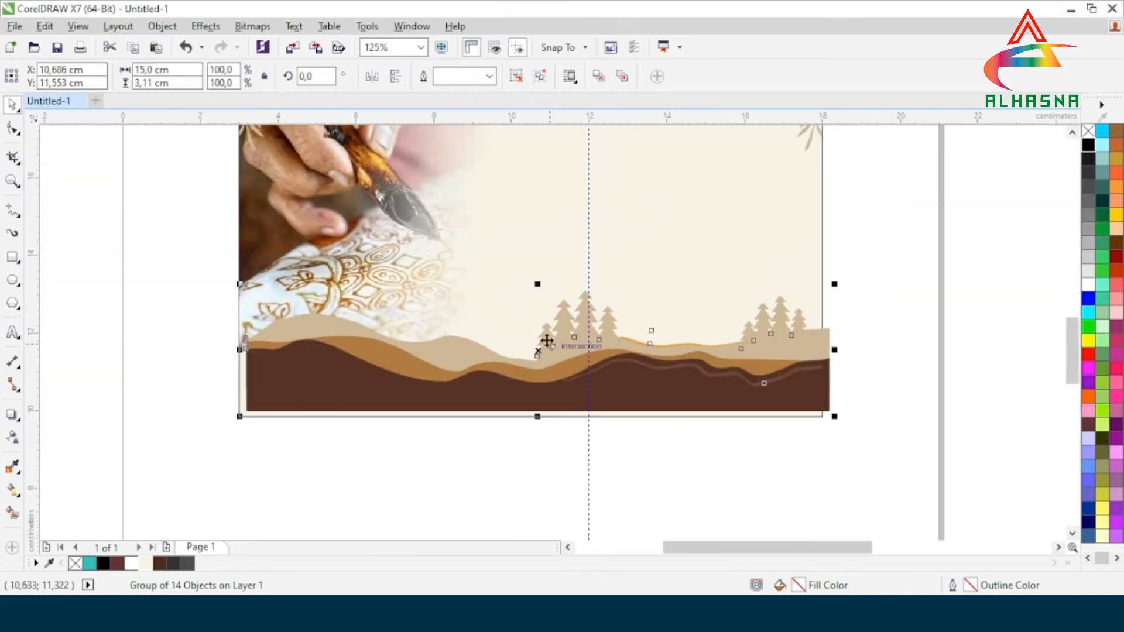
Step: Align the hills group with the cream rectangle's bottom and right edges and deselect everything
left_click(644, 184, "shift")
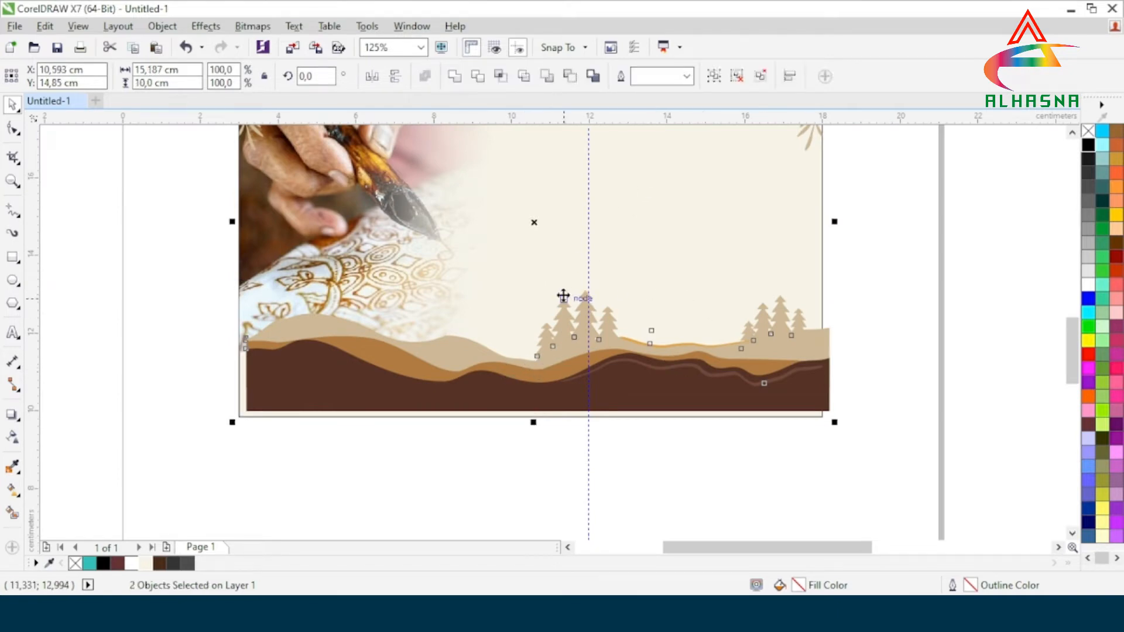
key("b")
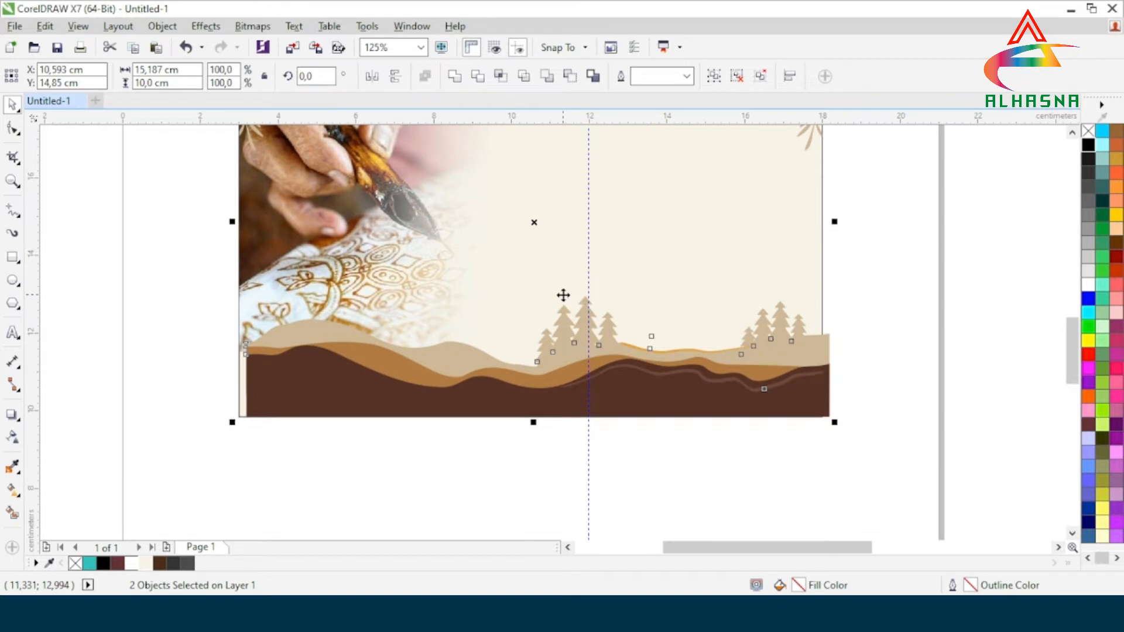
key("r")
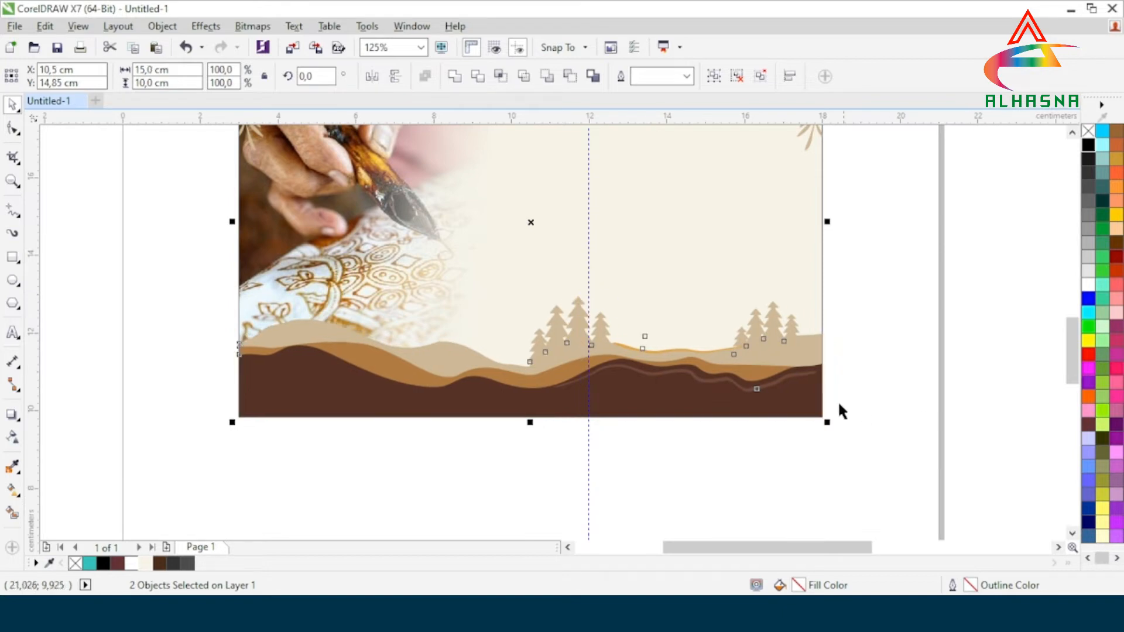
left_click(862, 415)
Step: Move the "Selamat Hari BATIK NASIONAL" title group onto the banner's upper part, beneath the leaf ornament
scroll(565, 369, "down", 2)
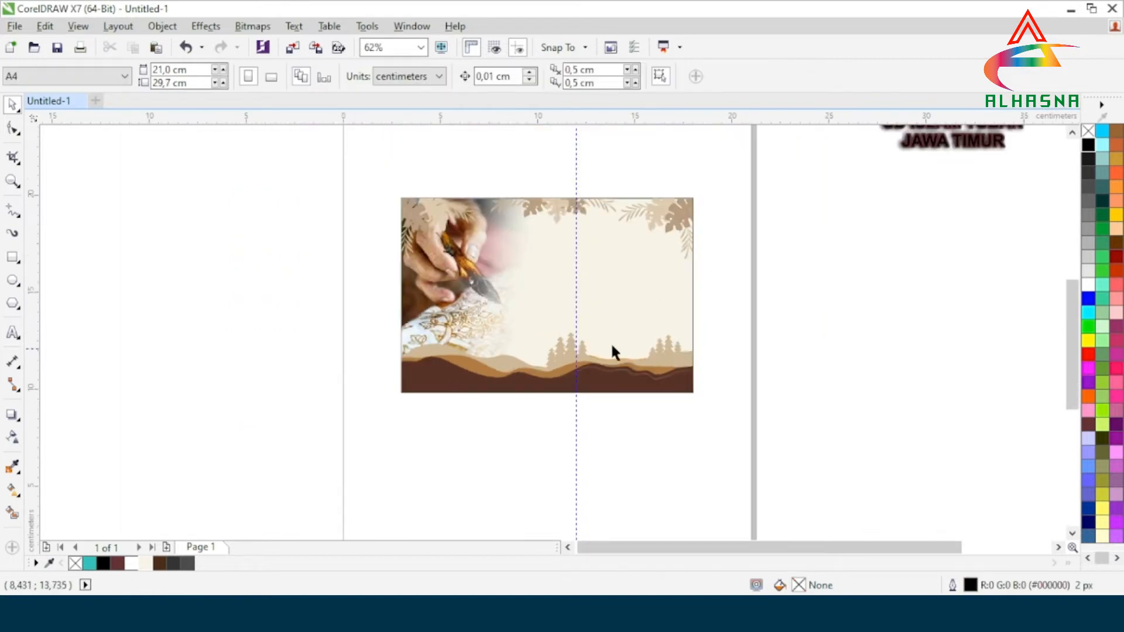
scroll(498, 329, "down", 1)
left_click(727, 188)
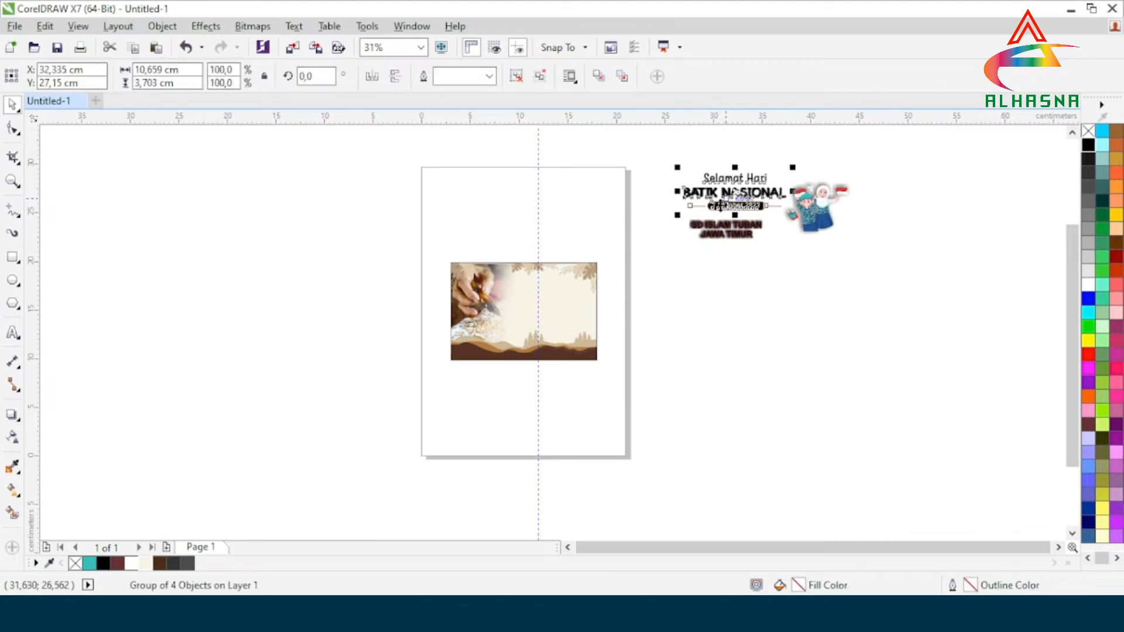
left_click_drag(738, 187, 533, 258)
scroll(544, 301, "up", 2)
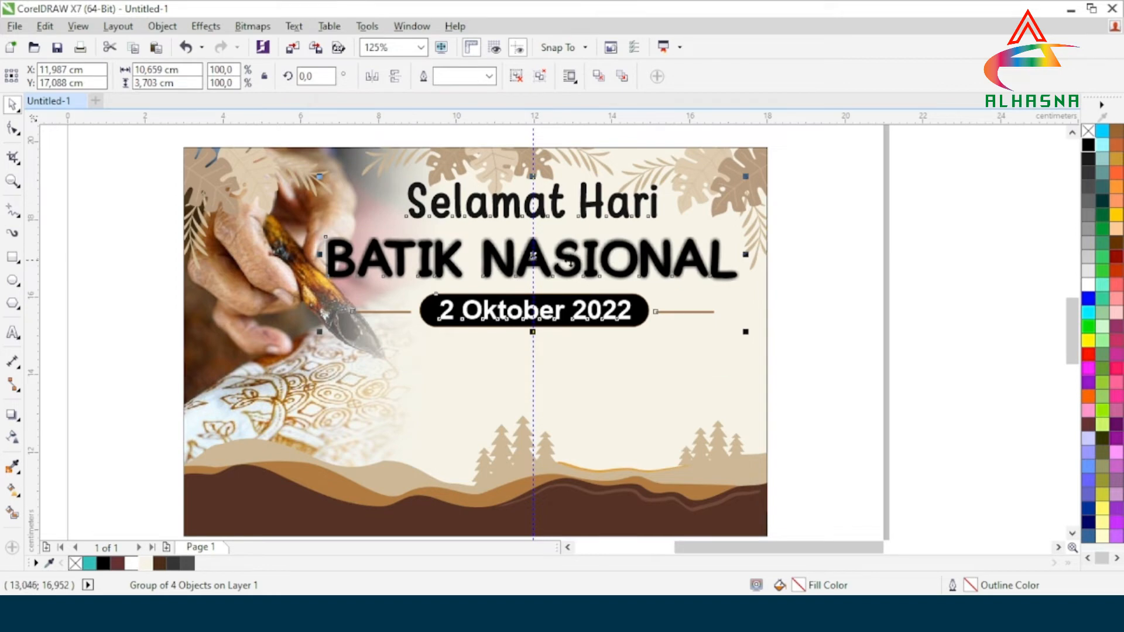
Step: Move the illustration of the two children with flags from beside the page onto the banner's lower right area
scroll(574, 258, "down", 1)
left_click(810, 280)
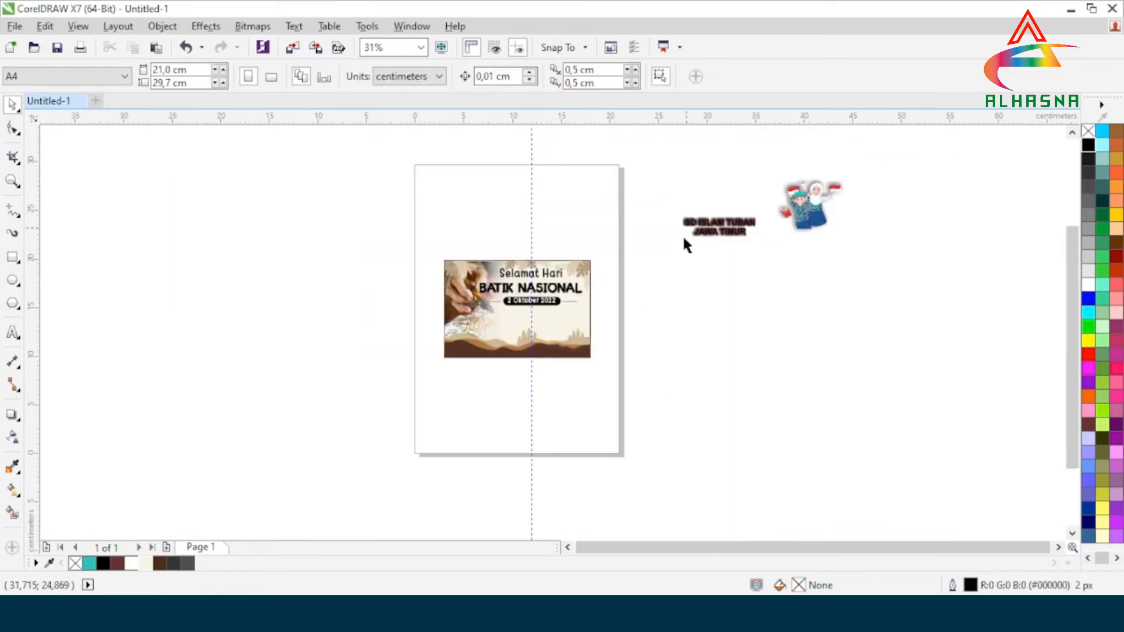
left_click(810, 208)
left_click_drag(812, 199, 550, 321)
scroll(544, 343, "up", 2)
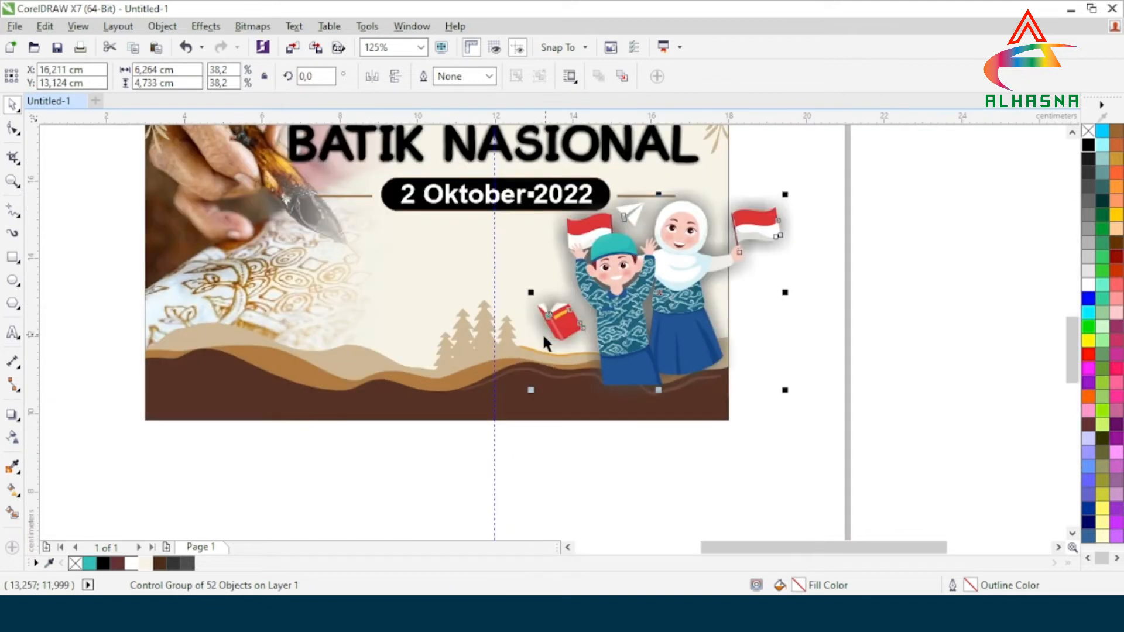
Step: Shift the children illustration left and down so it stands within the banner on its bottom edge
left_click_drag(656, 293, 608, 325)
scroll(625, 335, "up", 3)
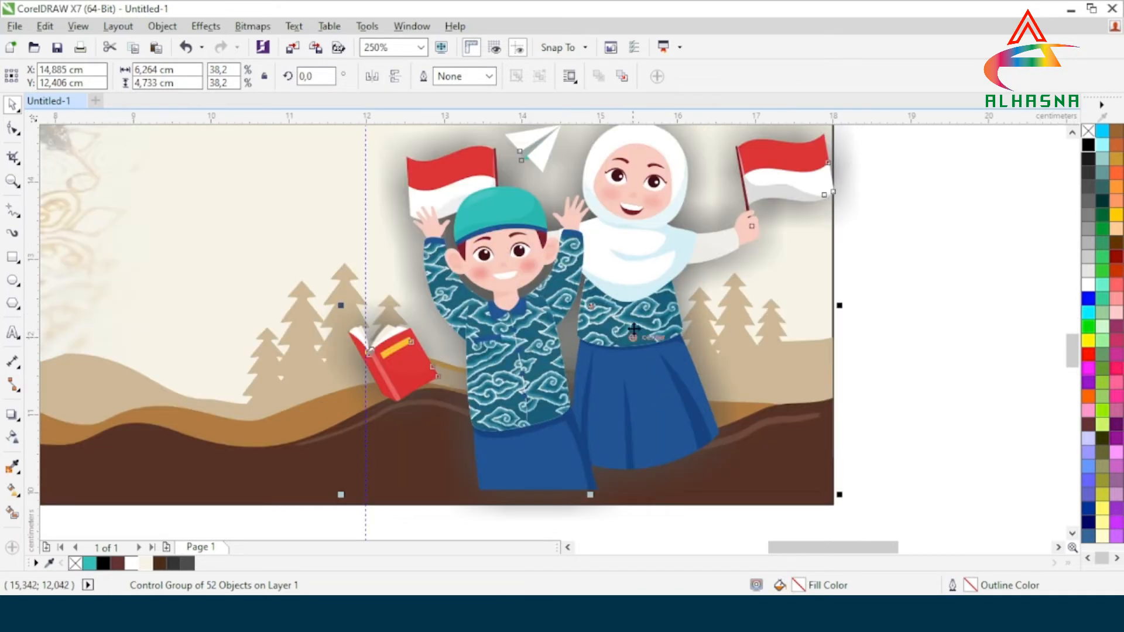
scroll(683, 291, "down", 3)
left_click_drag(601, 312, 581, 316)
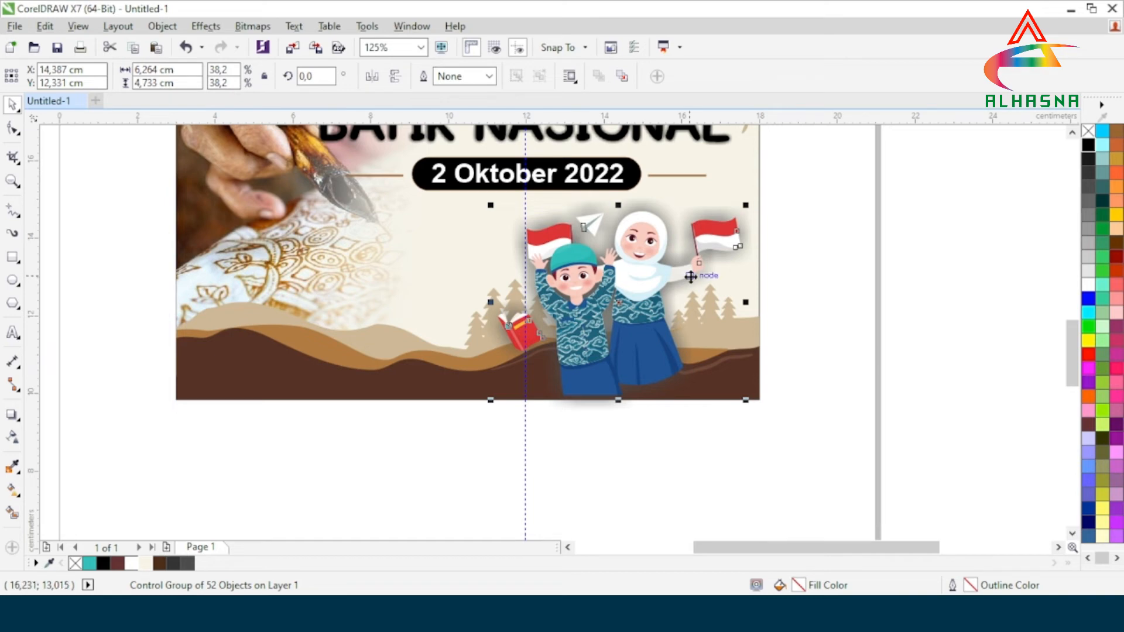
scroll(691, 277, "down", 3)
scroll(666, 300, "up", 3)
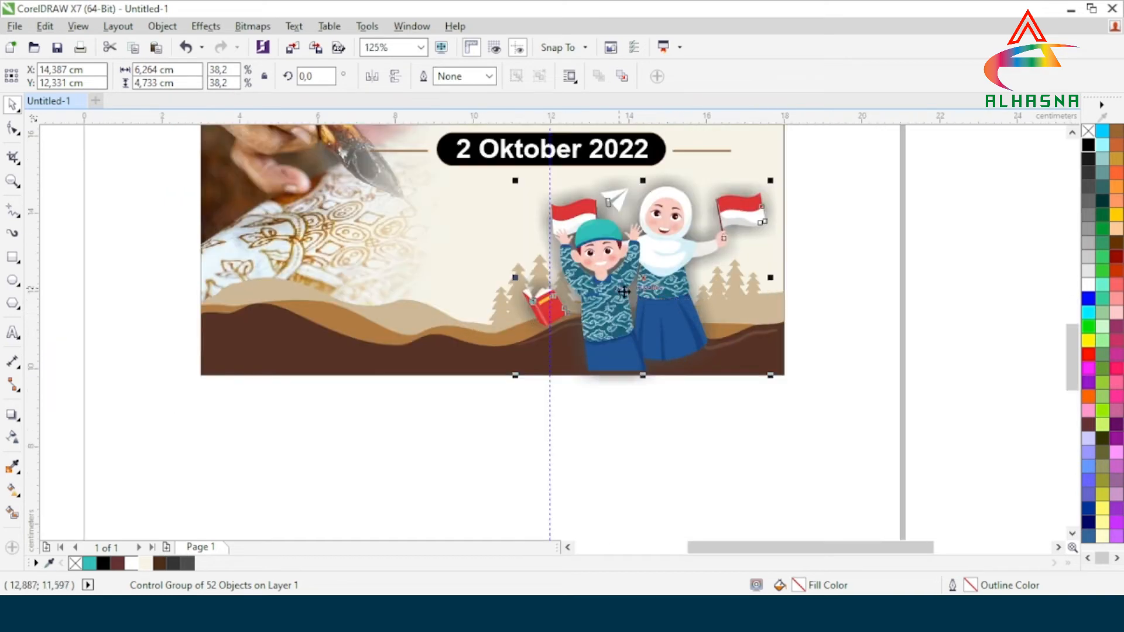
Step: Align the children illustration's bottom edge with the hills group and deselect everything
left_click(341, 339, "shift")
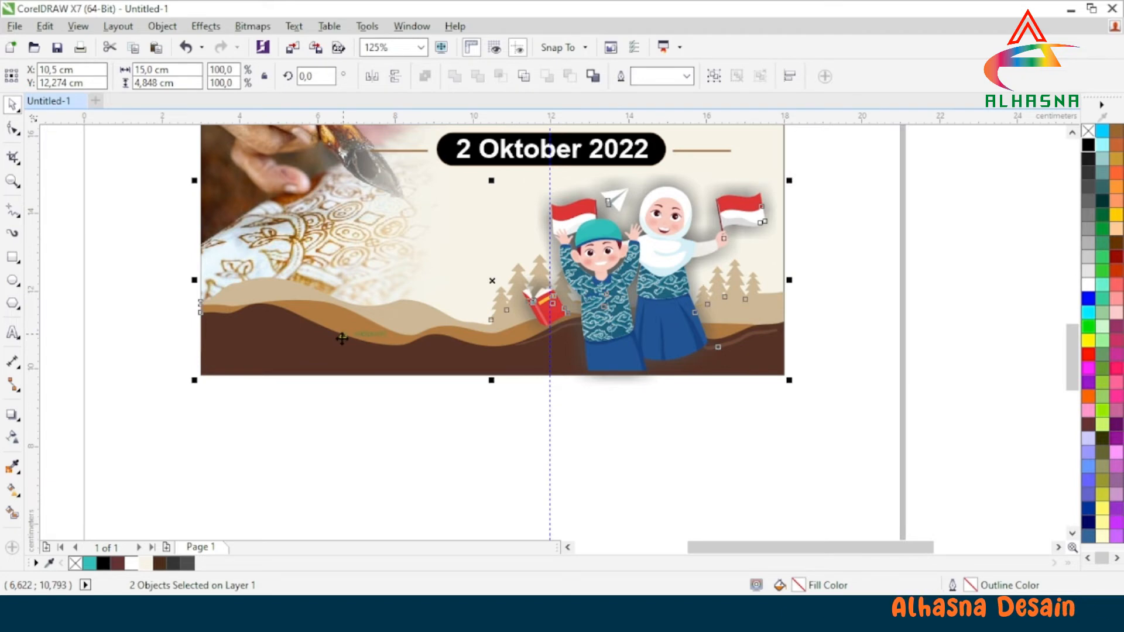
left_click(664, 390)
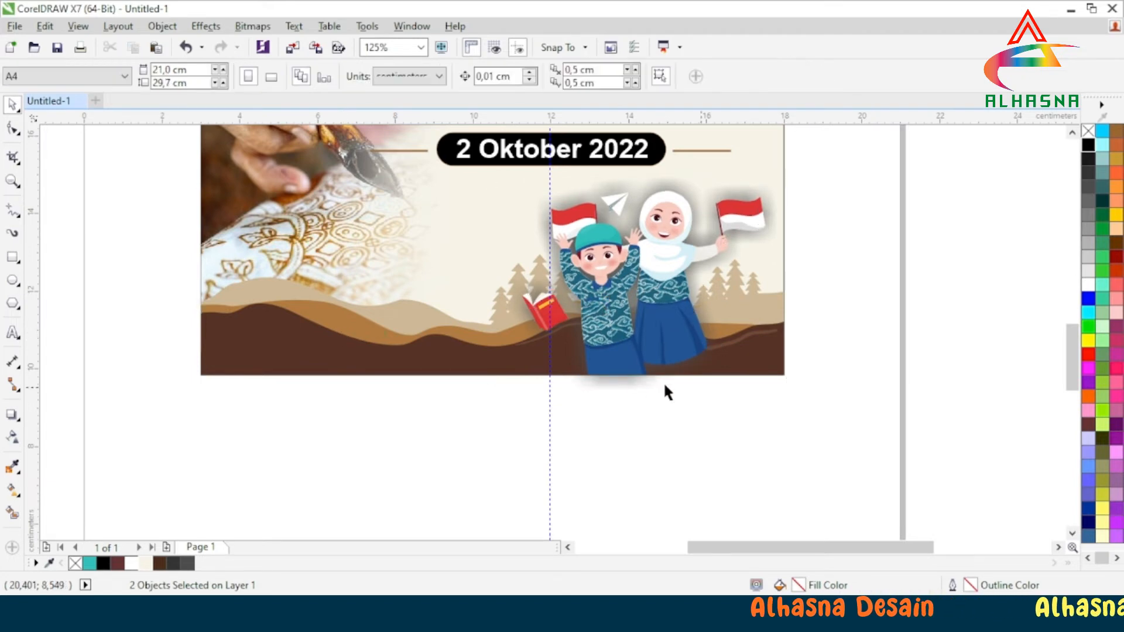
scroll(666, 391, "down", 2)
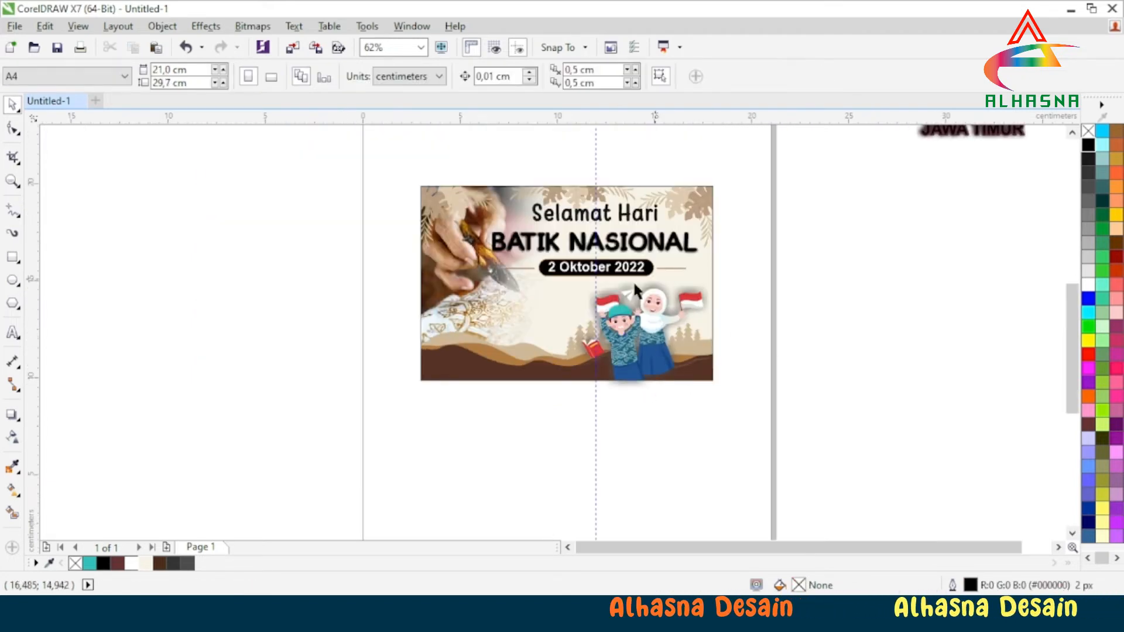
Step: Move the "SD ISLAM TUBAN JAWA TIMUR" text from beside the page onto the banner, above the hills and beside the children illustration
scroll(565, 338, "down", 1)
left_click(769, 230)
left_click_drag(769, 231, 537, 332)
scroll(536, 331, "up", 2)
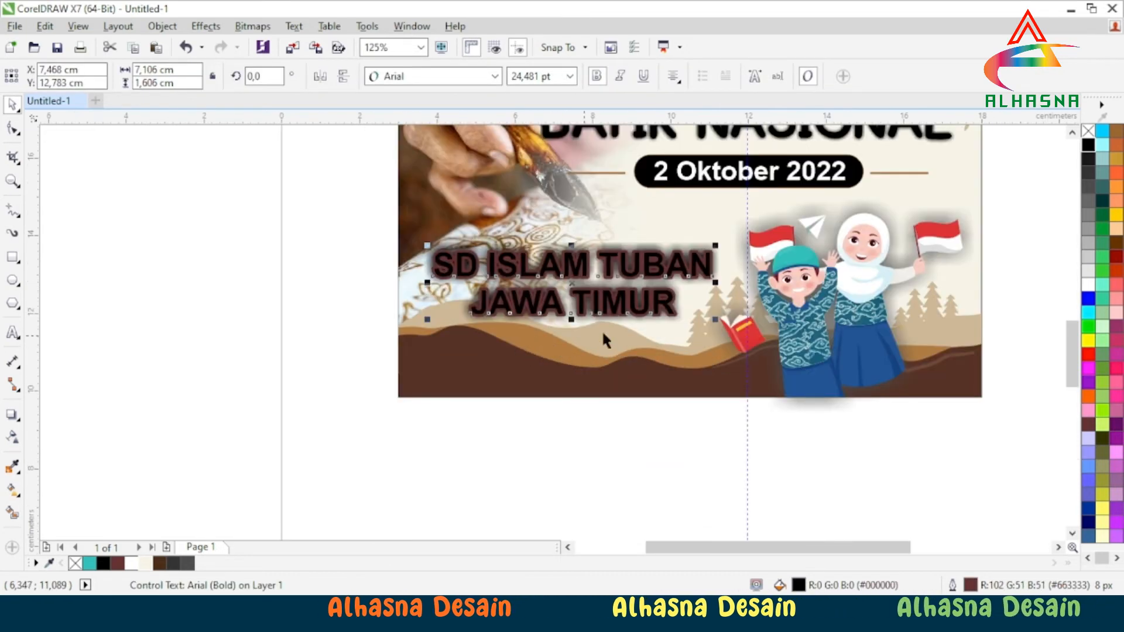
left_click_drag(575, 284, 595, 268)
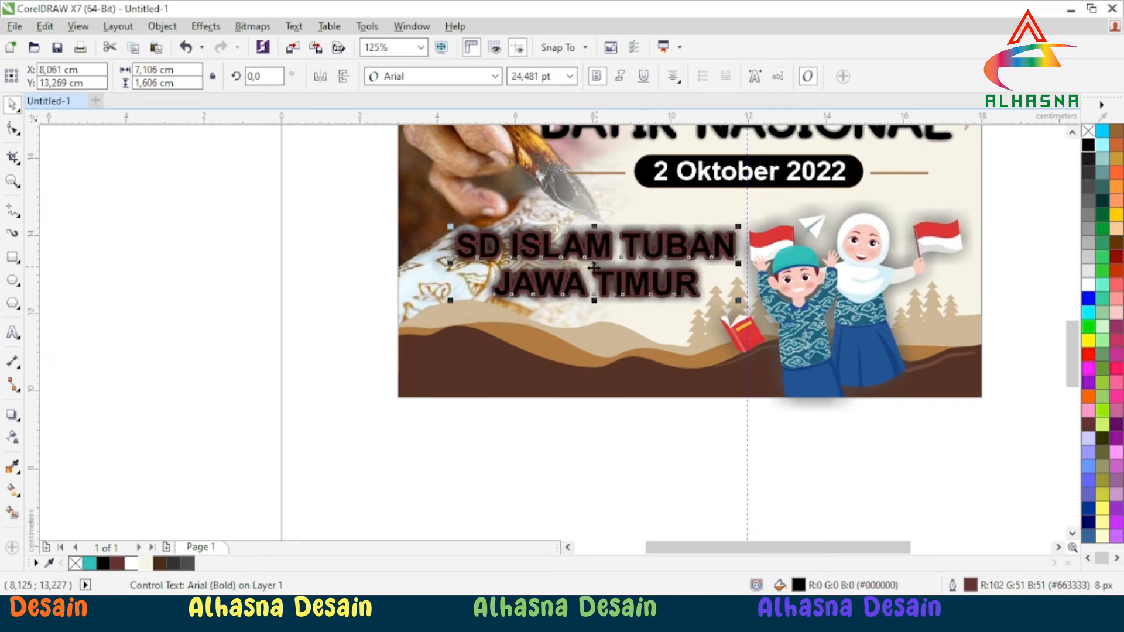
left_click(283, 317)
Step: Nudge the "Selamat Hari BATIK NASIONAL" title group down about 0.3 cm and deselect it
scroll(387, 375, "down", 2)
scroll(413, 344, "up", 1)
scroll(417, 340, "up", 1)
scroll(536, 319, "down", 1)
left_click(619, 274)
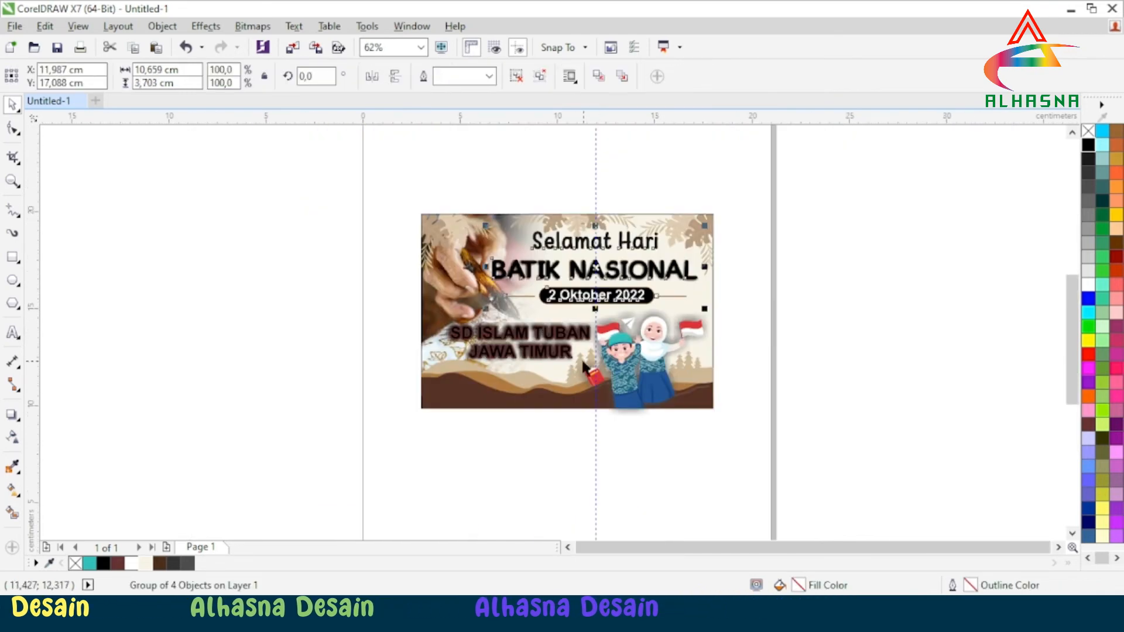
scroll(580, 302, "up", 1)
key("Down")
key("Down")
key("Down")
key("Down")
key("Down")
key("Down")
key("Down")
key("Down")
key("Down")
key("Down")
key("Down")
key("Down")
key("Down")
key("Down")
key("Down")
key("Down")
key("Down")
key("Down")
key("Down")
key("Down")
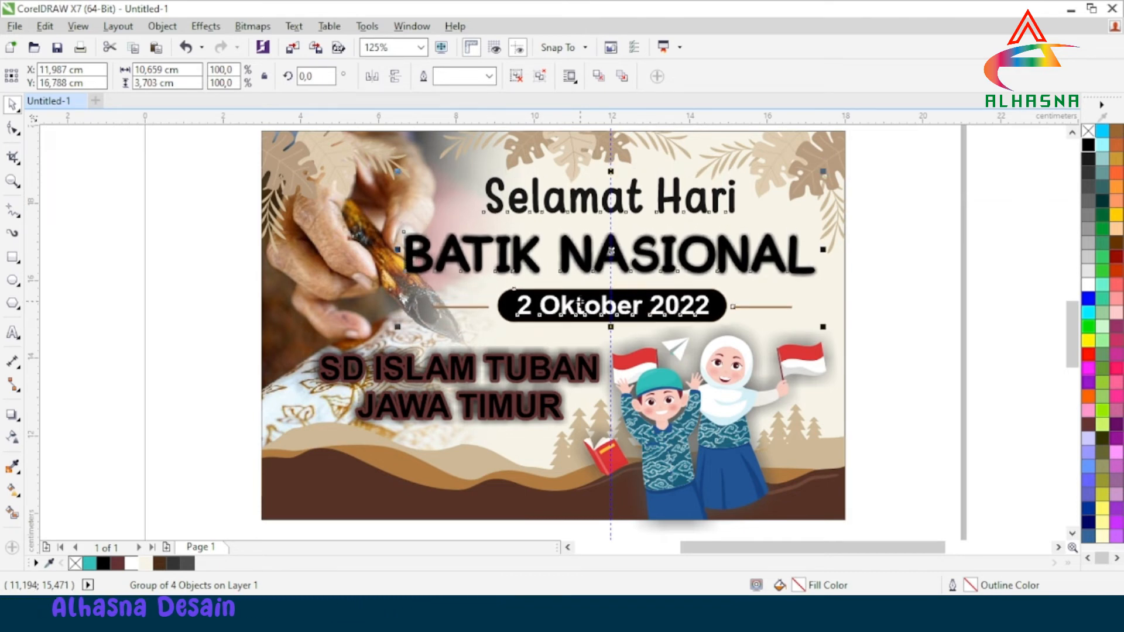
left_click(853, 346)
Step: Ungroup the title group so its text lines and the date label can be edited separately
scroll(559, 360, "down", 1)
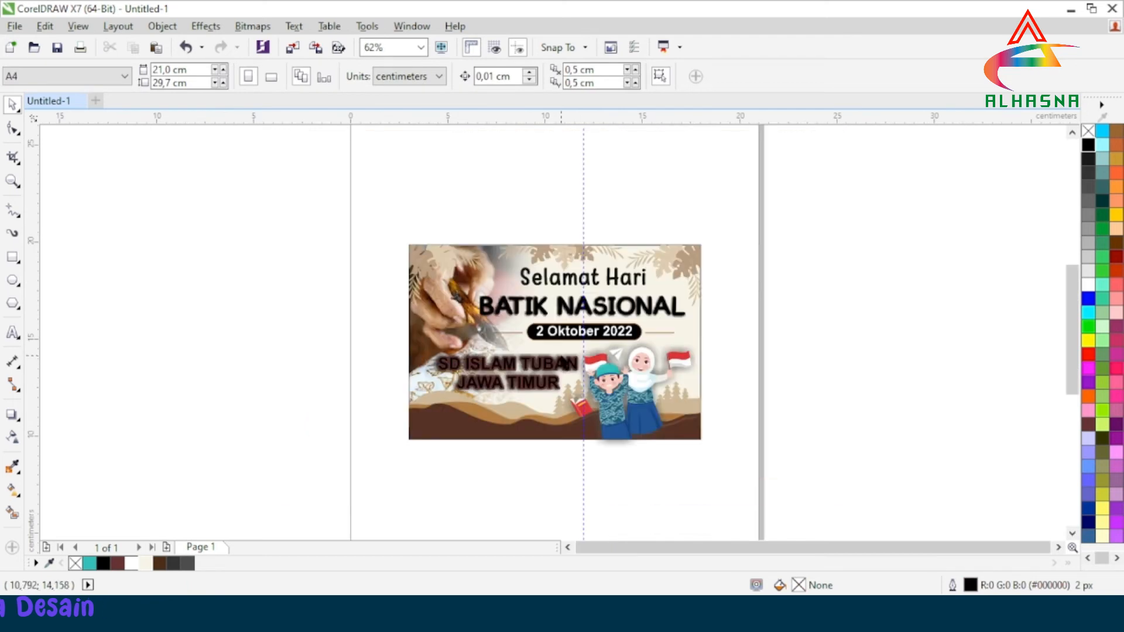
scroll(562, 365, "up", 1)
left_click(618, 282)
right_click(618, 282)
left_click(652, 258)
left_click(883, 296)
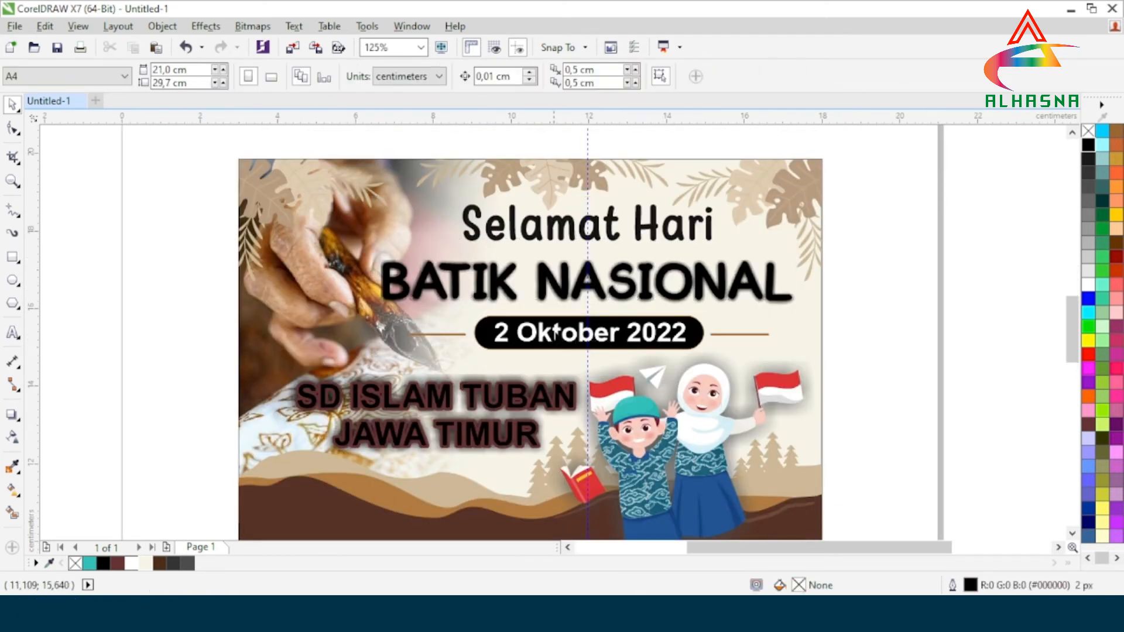
Step: Fill the "BATIK NASIONAL" text with Dark Brown (#663333)
left_click(613, 282)
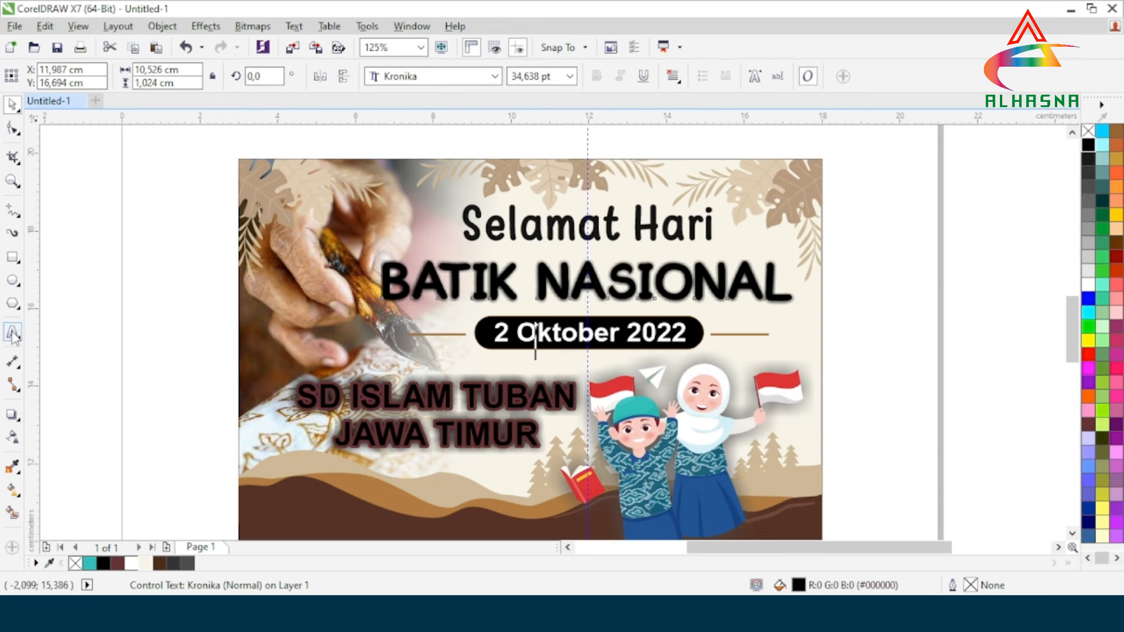
left_click_drag(764, 285, 411, 285)
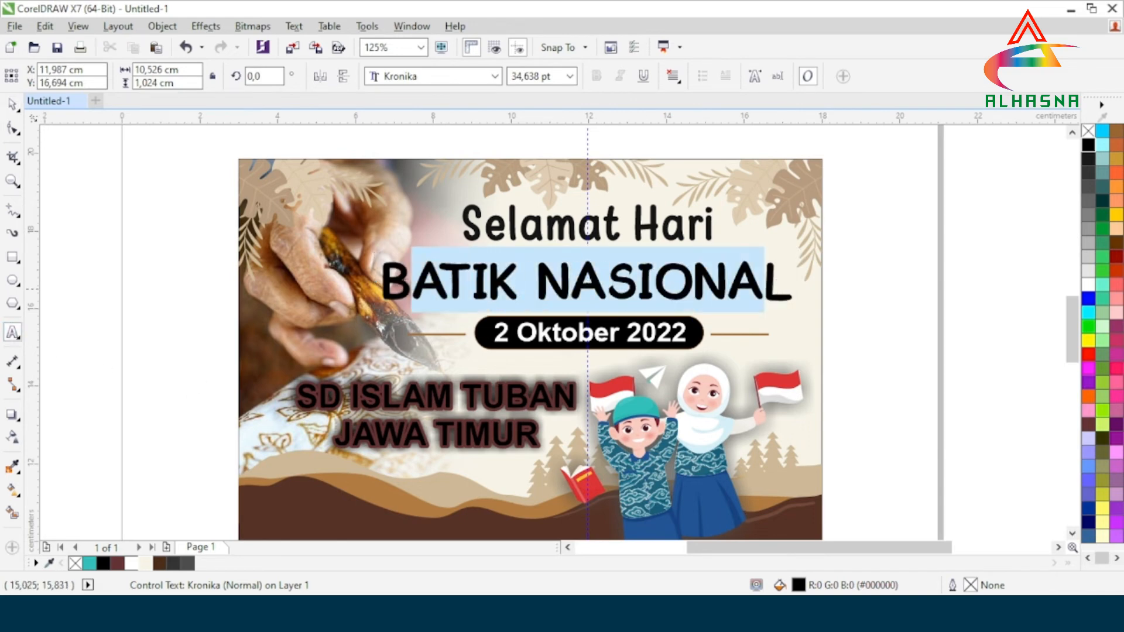
left_click(10, 105)
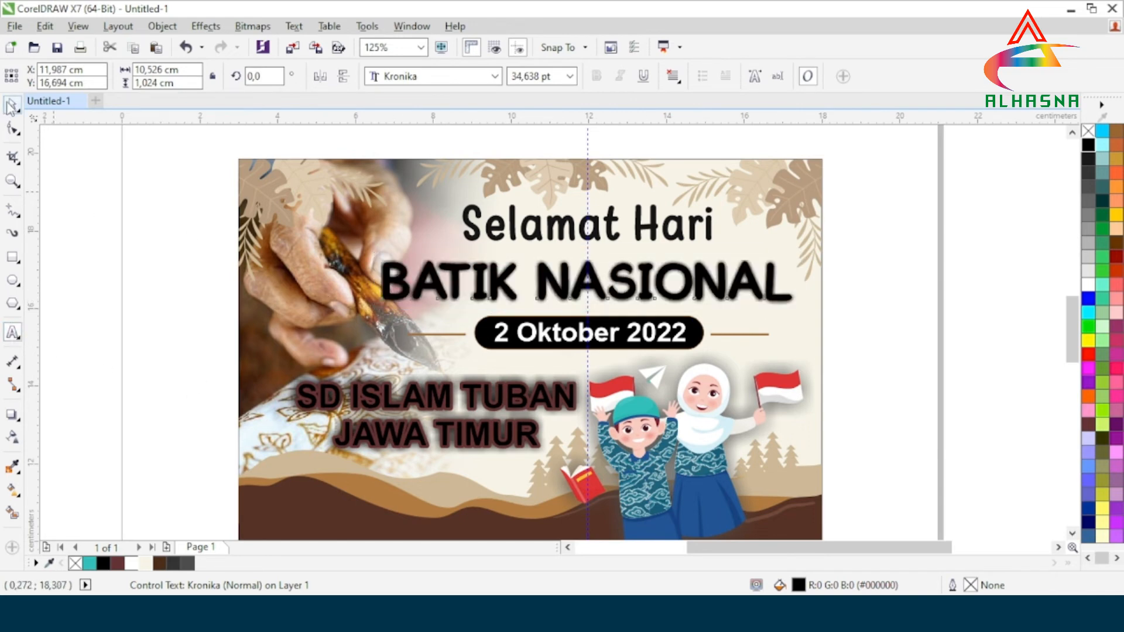
left_click(159, 564)
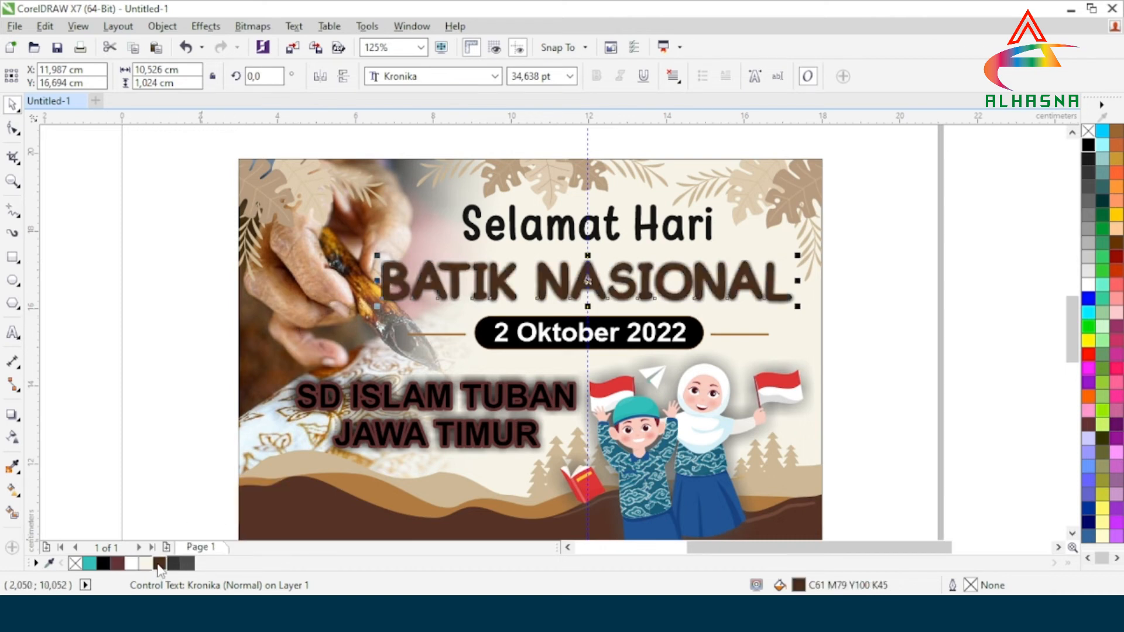
left_click(120, 565)
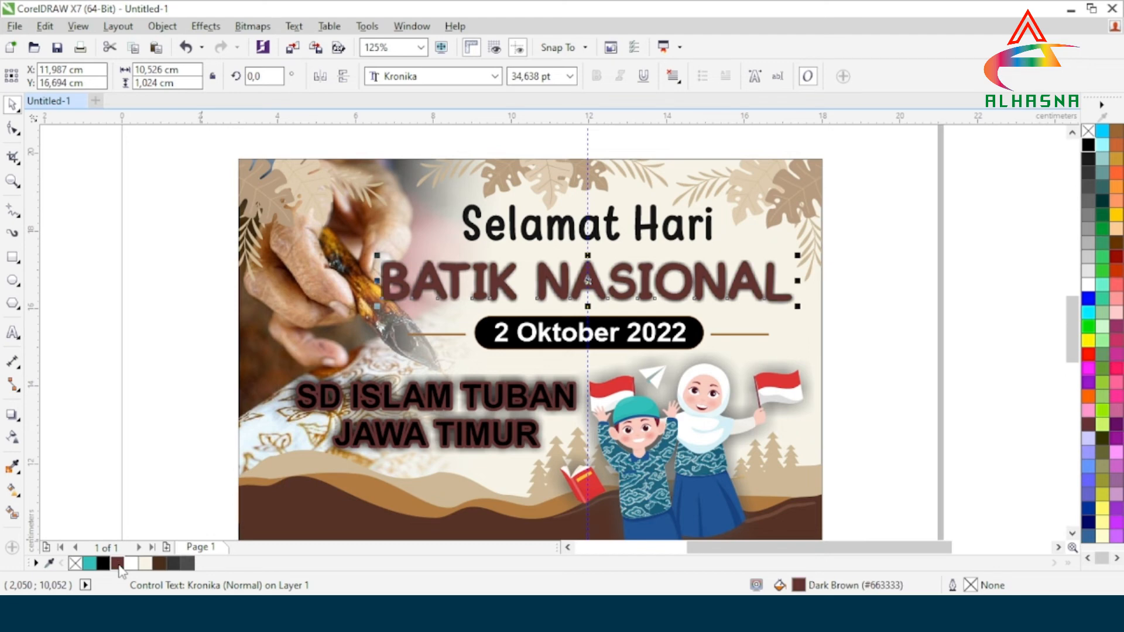
left_click(97, 374)
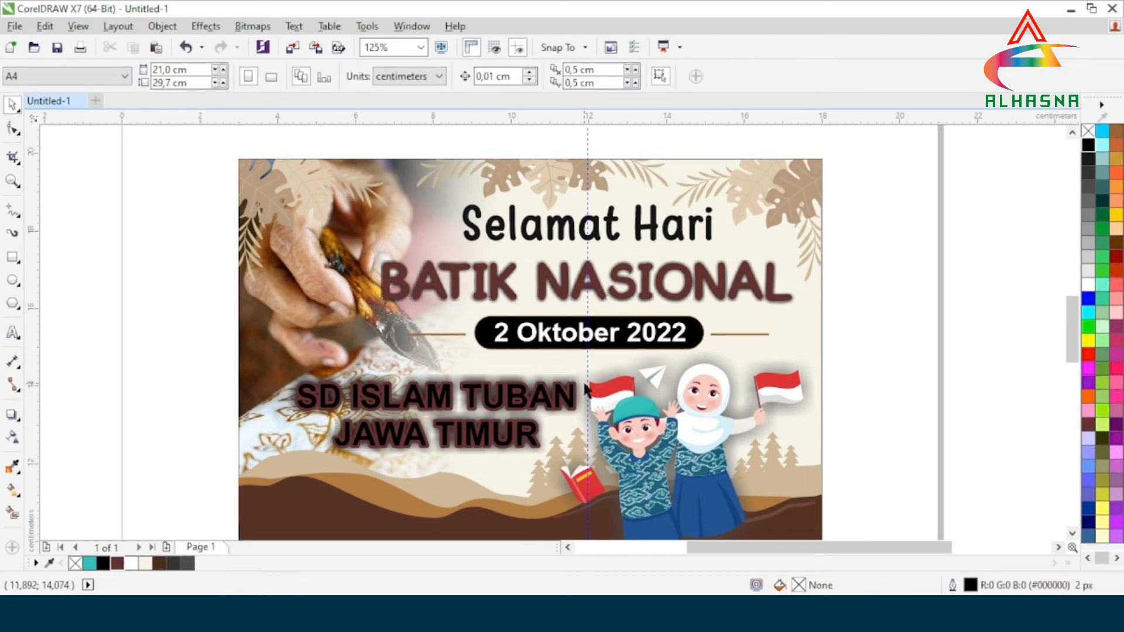
Step: Ungroup the "2 Oktober 2022" date label from its rounded rectangle and side lines
scroll(606, 345, "up", 2)
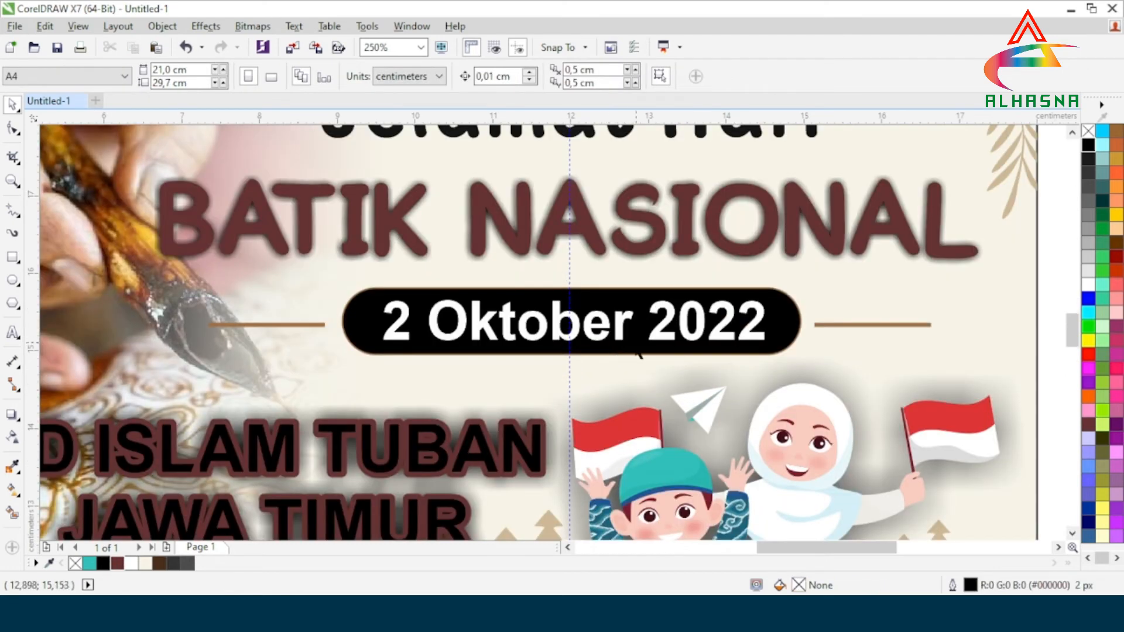
left_click(636, 354)
right_click(633, 353)
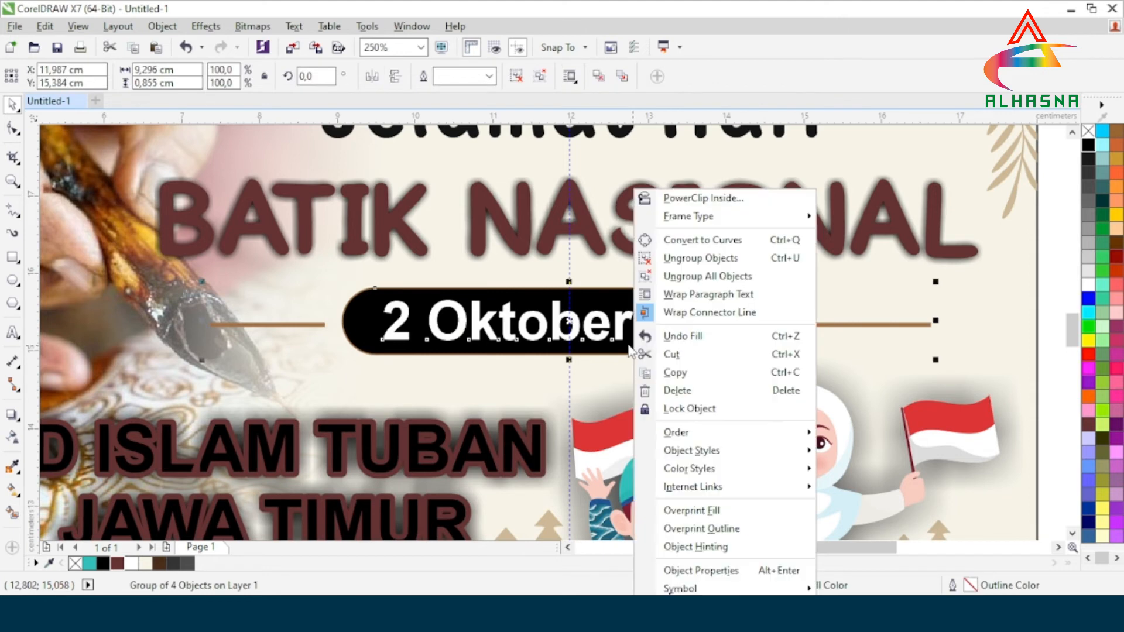
left_click(655, 266)
left_click(767, 354)
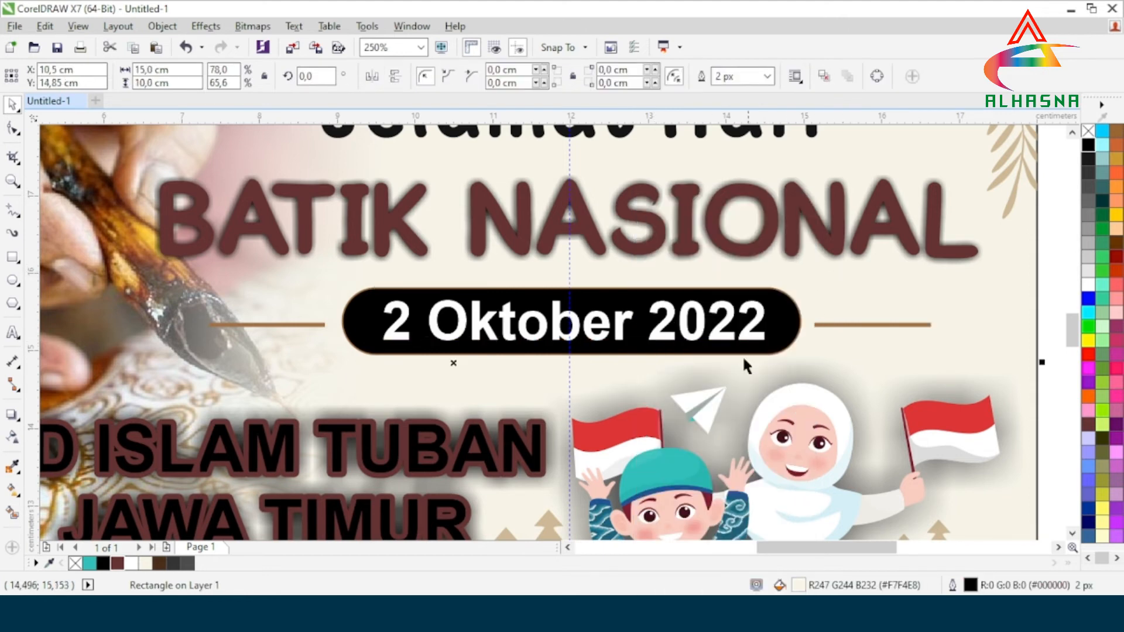
Step: Fill the rounded rectangle behind the date with dark brown C61 M79 Y100 K45
left_click(639, 354)
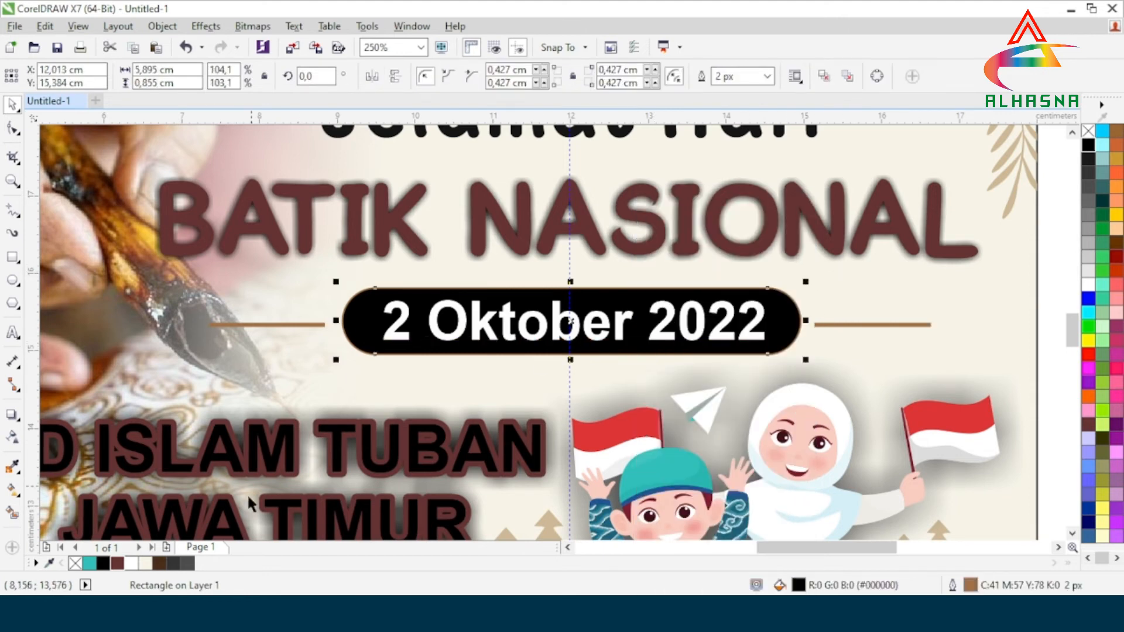
left_click(159, 564)
scroll(513, 321, "down", 2)
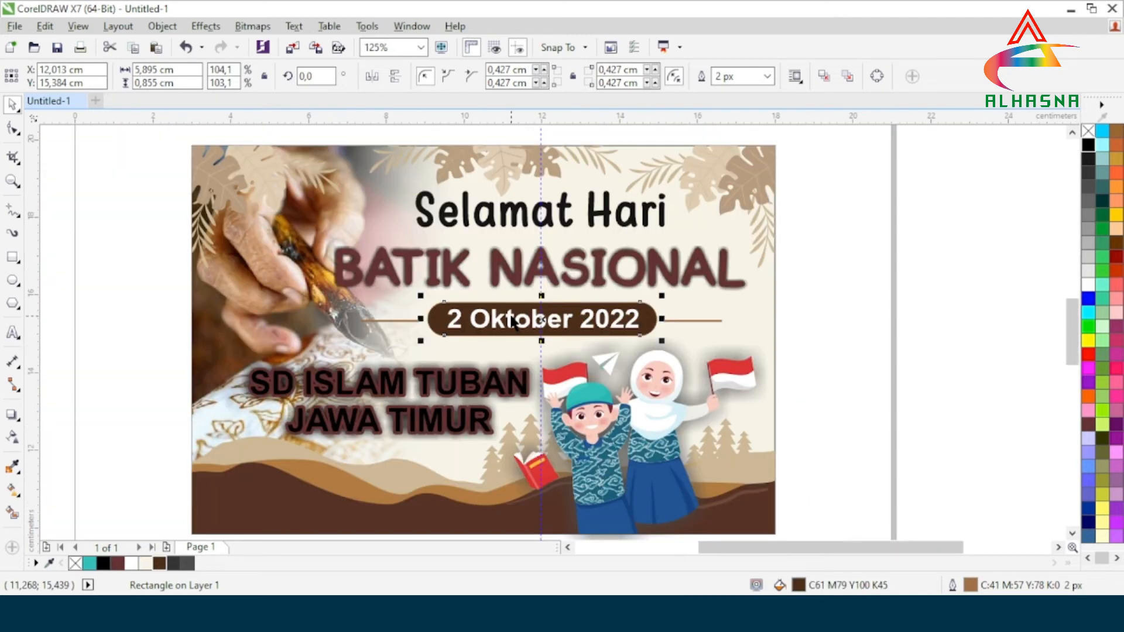
left_click(814, 350)
Step: Fill the "SD ISLAM TUBAN JAWA TIMUR" text with teal (#31BFBA)
left_click(396, 390)
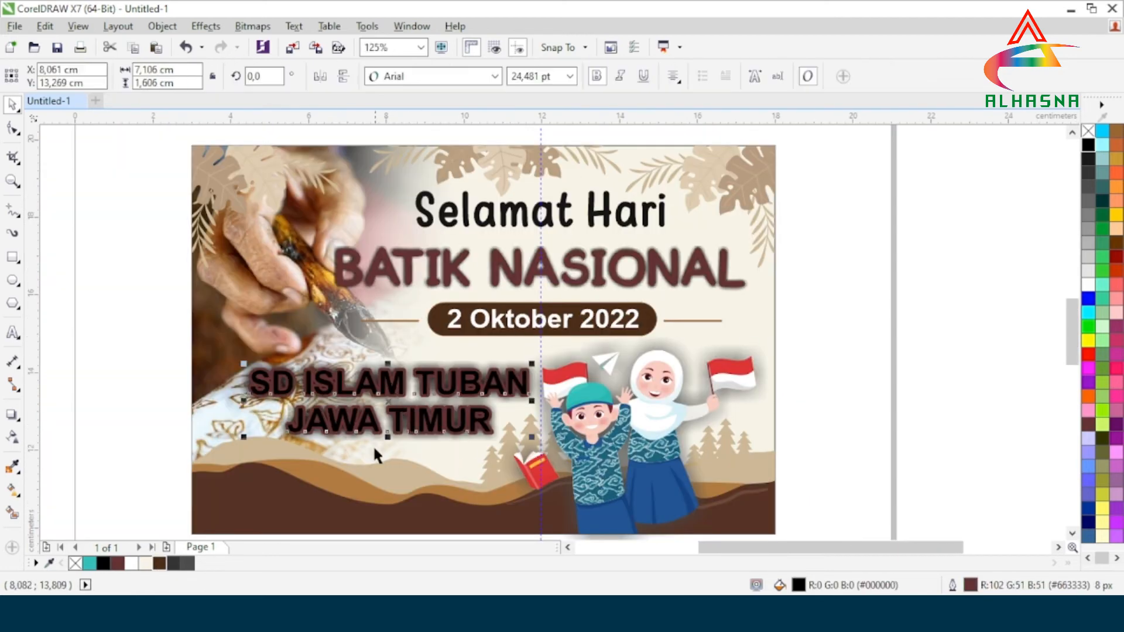
scroll(356, 434, "up", 2)
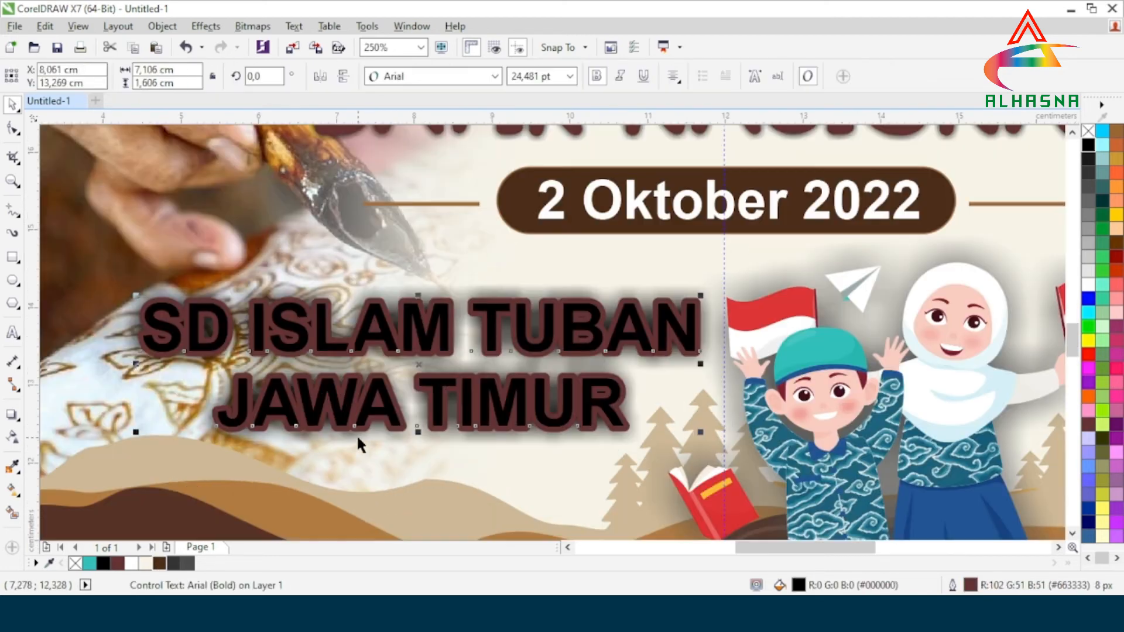
left_click(89, 563)
scroll(340, 393, "down", 2)
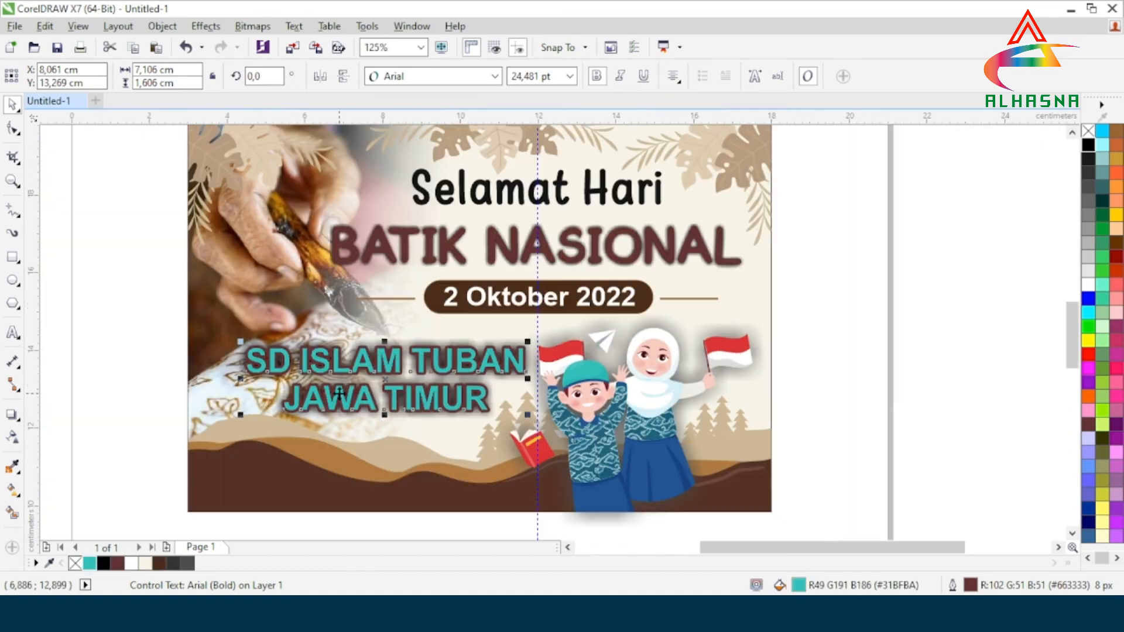
left_click(860, 408)
Step: Examine the banner's layout and the legibility of its text colours against the photo and hills
scroll(544, 389, "down", 2)
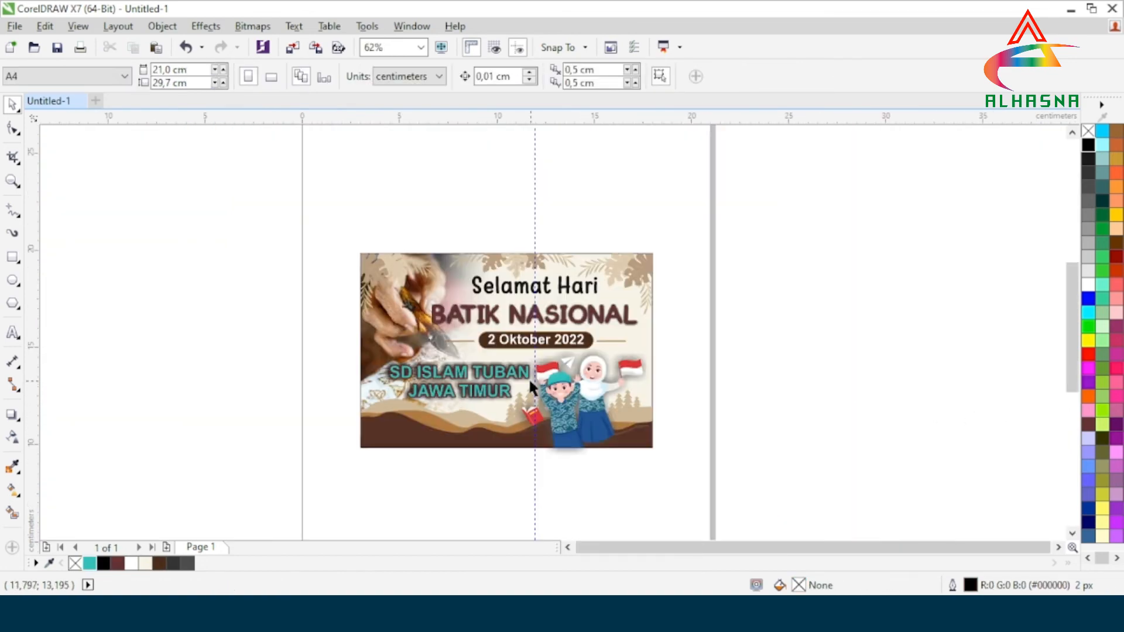
scroll(519, 372, "up", 1)
scroll(519, 366, "down", 1)
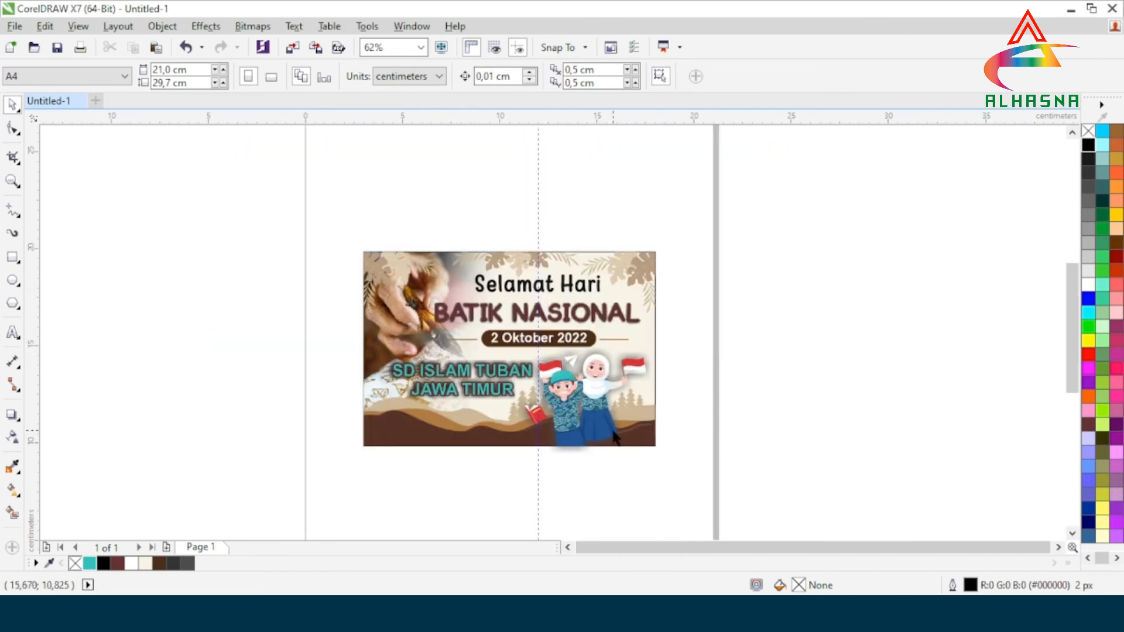
scroll(583, 443, "up", 2)
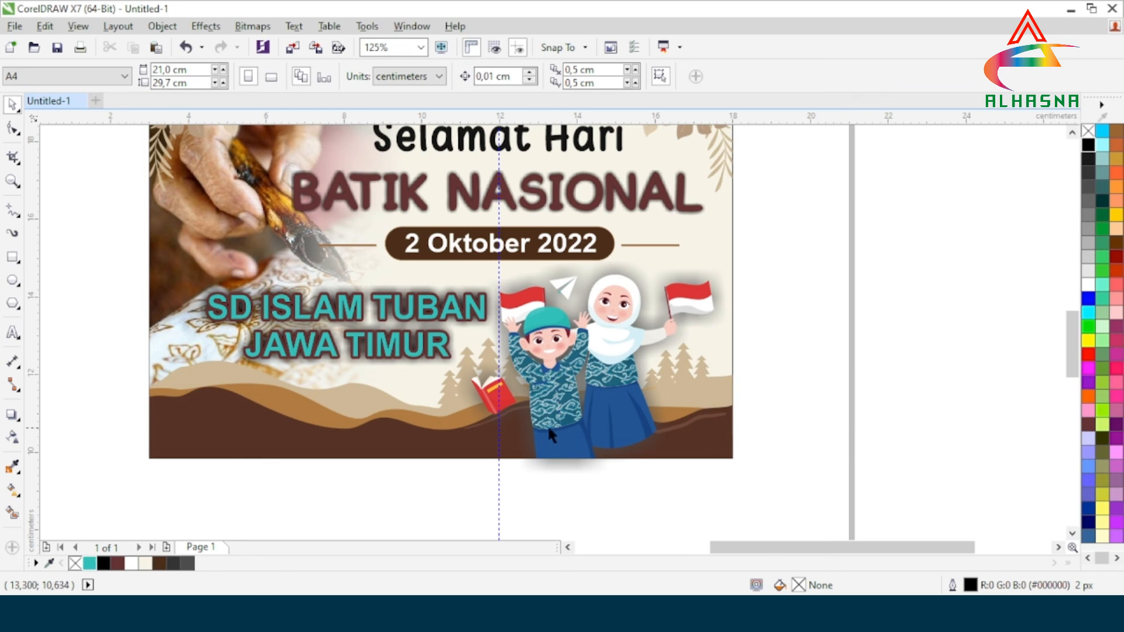
scroll(548, 430, "down", 2)
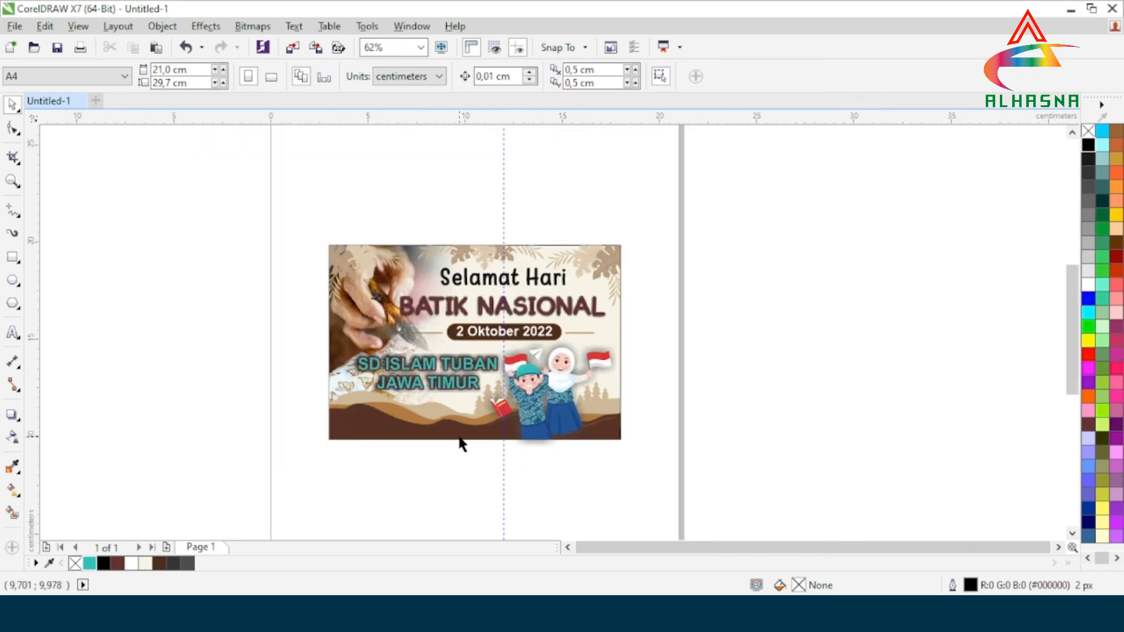
scroll(462, 445, "up", 2)
scroll(613, 436, "down", 2)
scroll(574, 410, "up", 2)
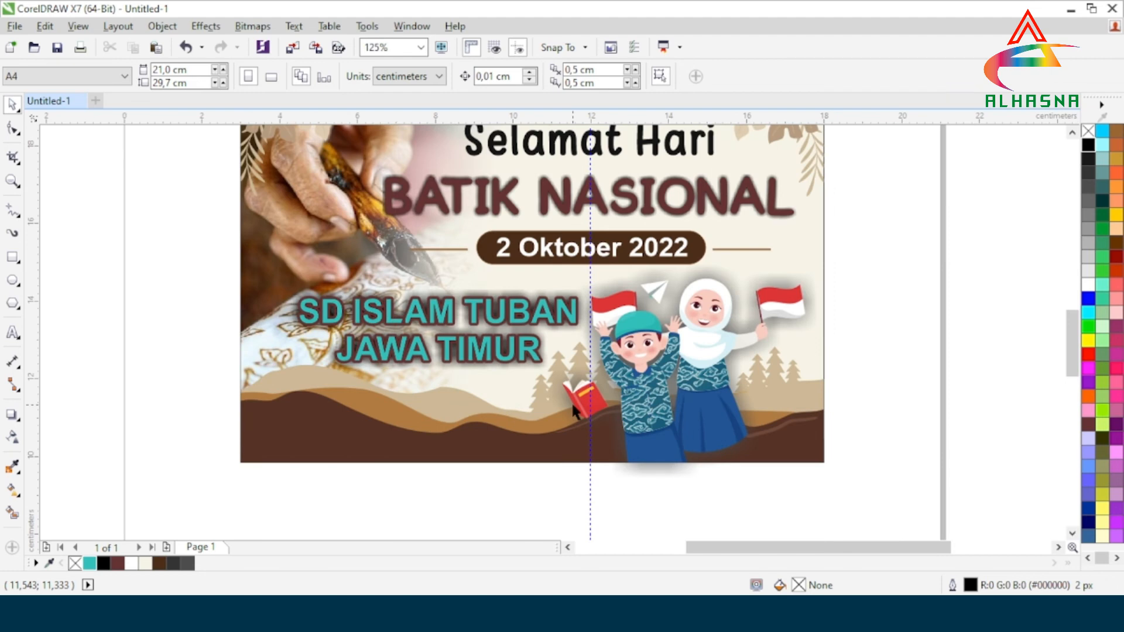
scroll(403, 405, "down", 2)
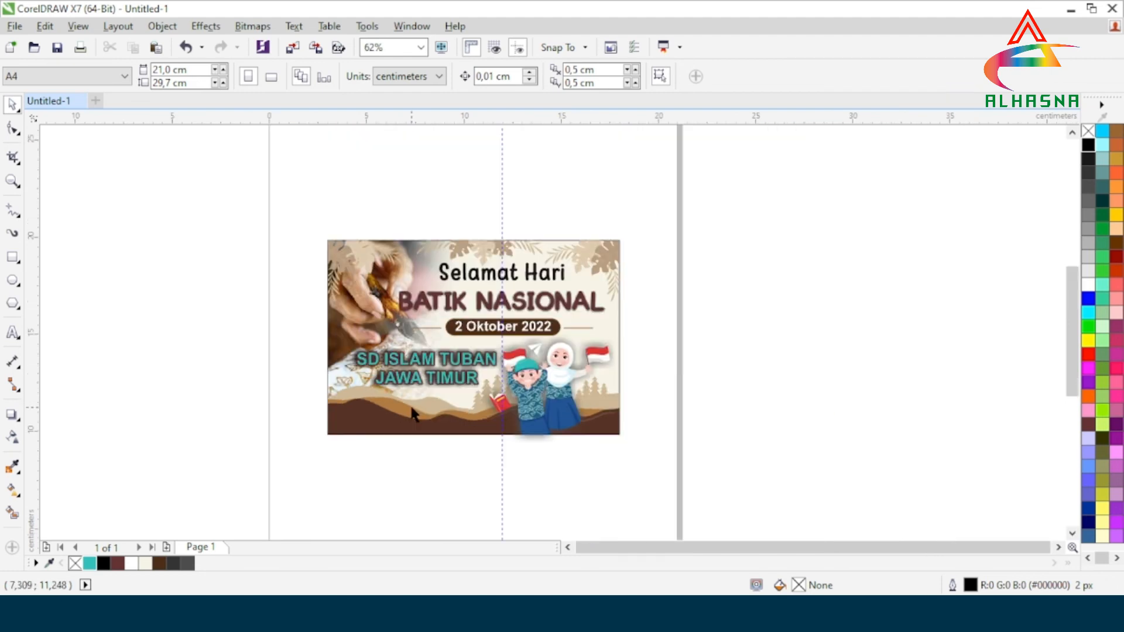
Step: Fill the "SD ISLAM TUBAN JAWA TIMUR" text with white (#FFFFFF)
scroll(437, 388, "up", 2)
left_click(415, 325)
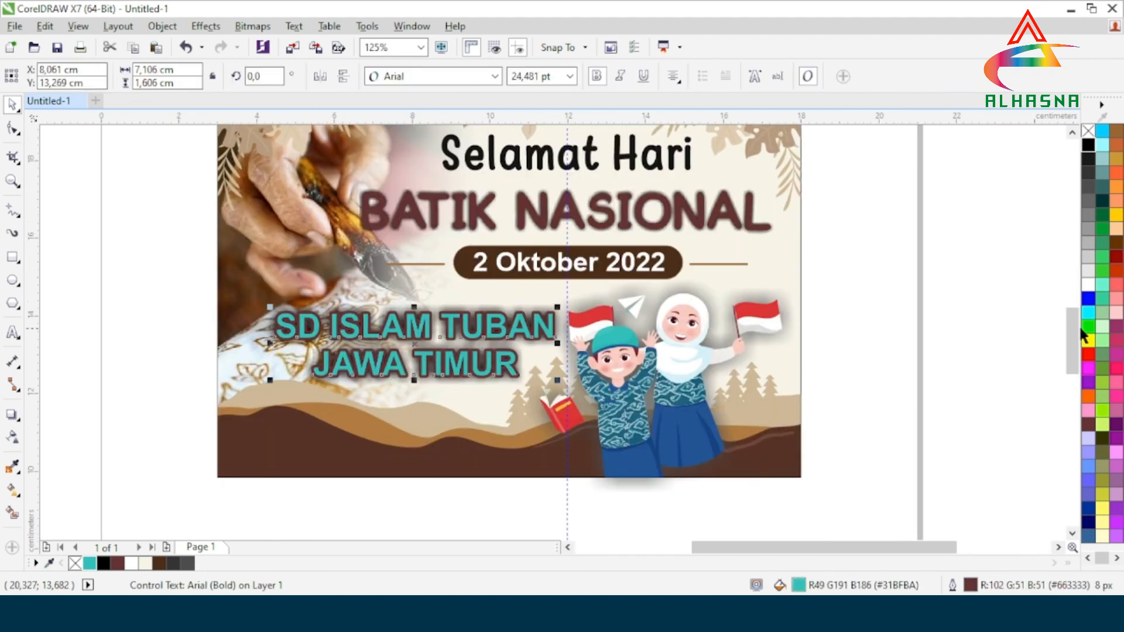
left_click(1088, 286)
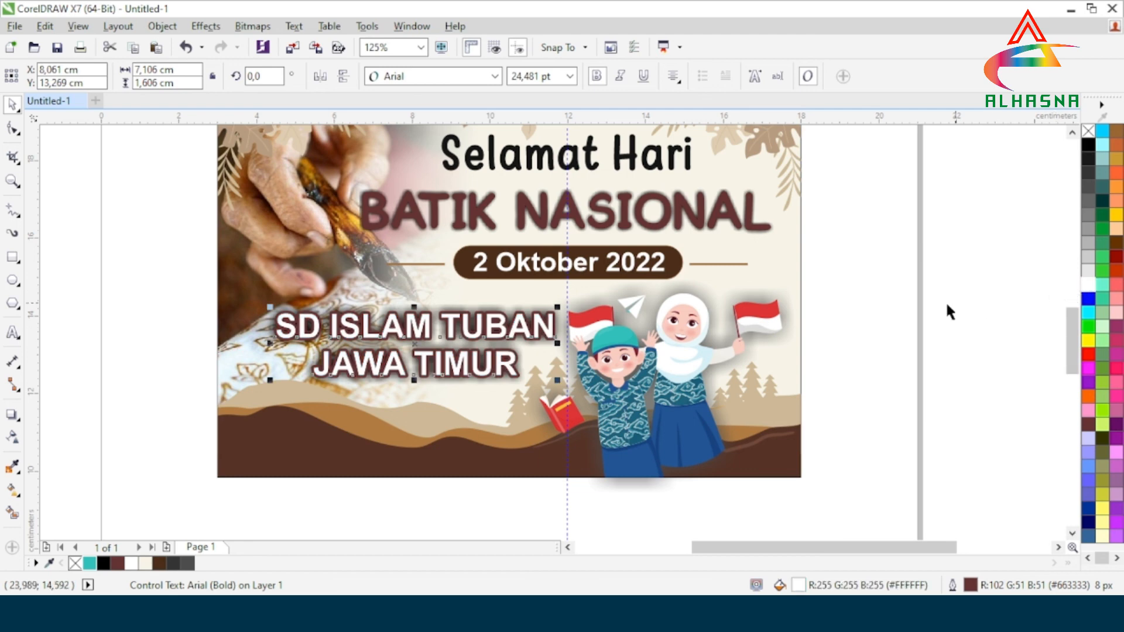
left_click(867, 354)
Step: Check the whole banner composition with the white school name, both close up and from a distance
scroll(512, 399, "down", 2)
scroll(536, 361, "up", 2)
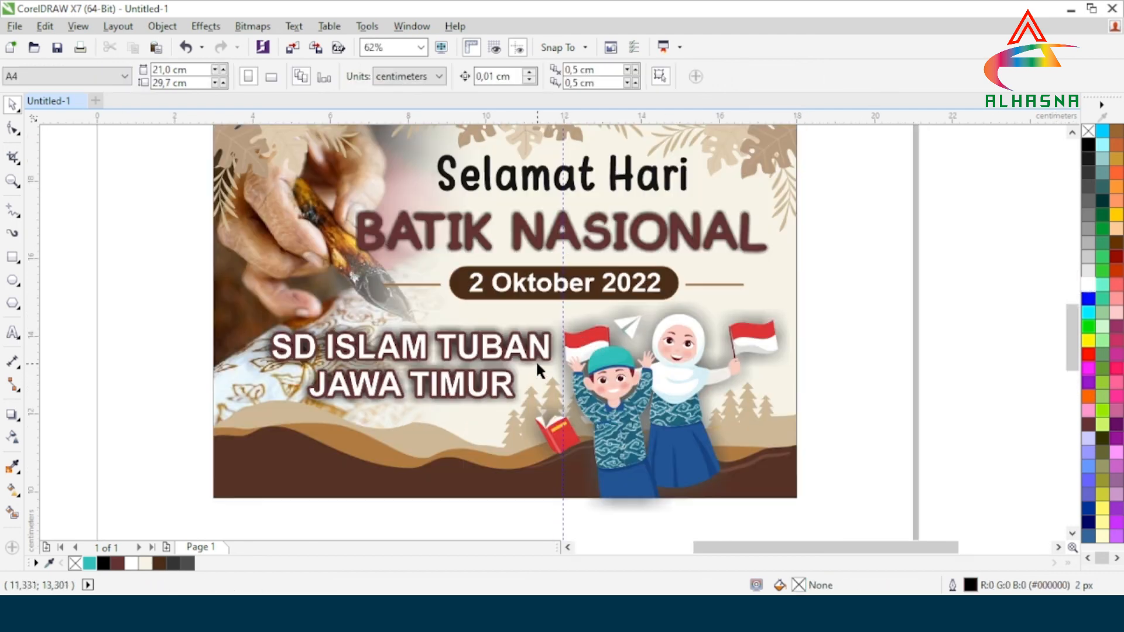
scroll(583, 372, "down", 2)
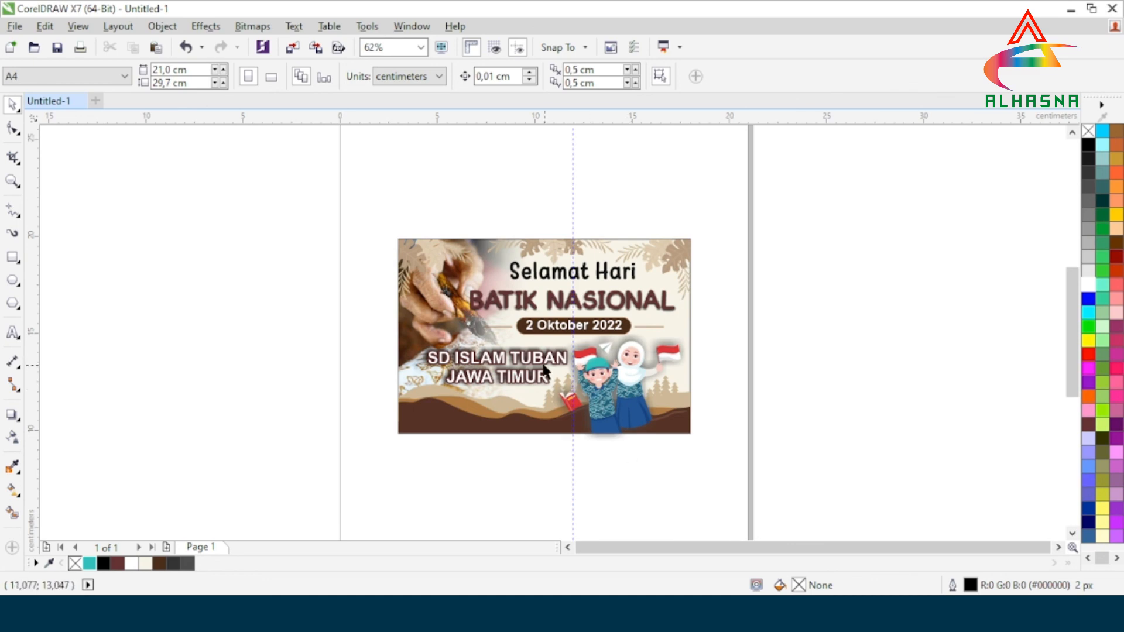
scroll(548, 364, "down", 2)
scroll(554, 375, "up", 4)
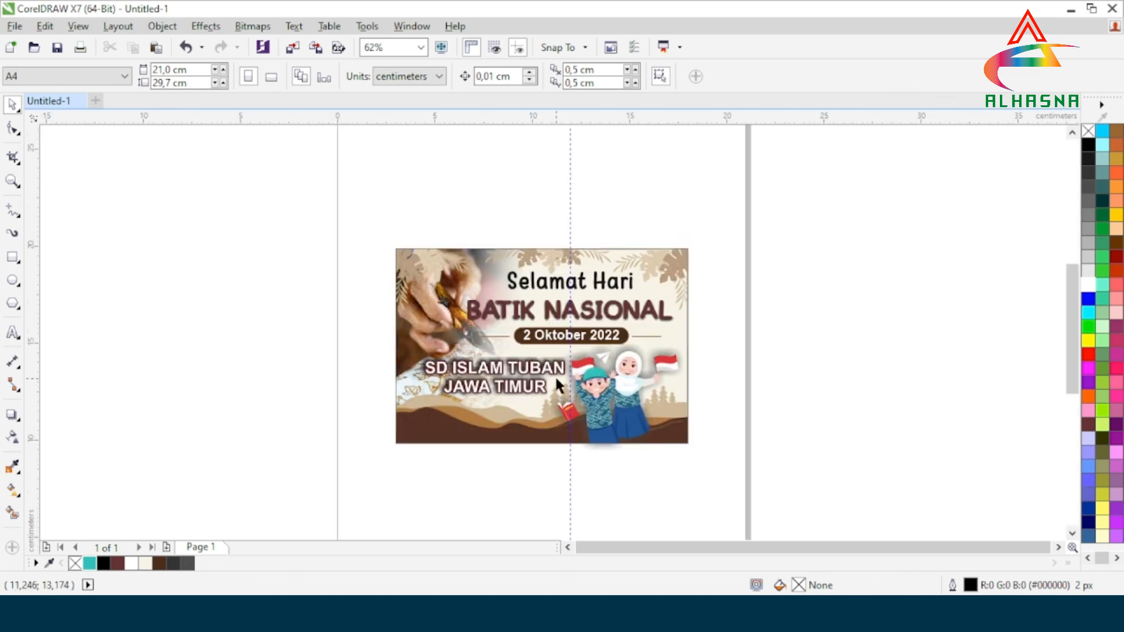
scroll(554, 379, "down", 2)
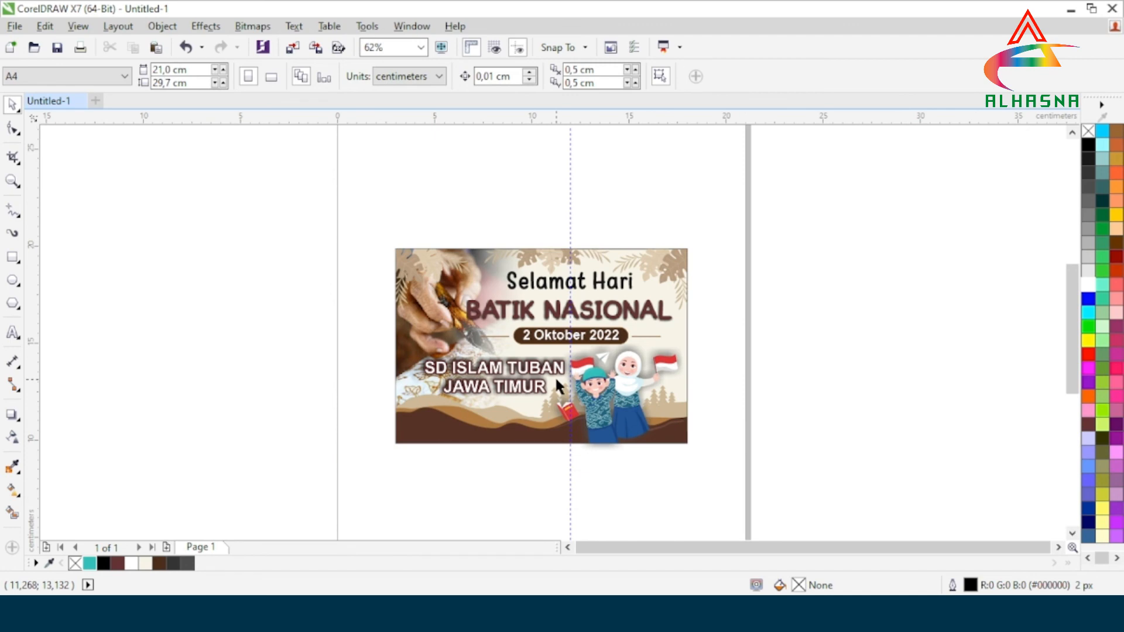
scroll(554, 376, "up", 2)
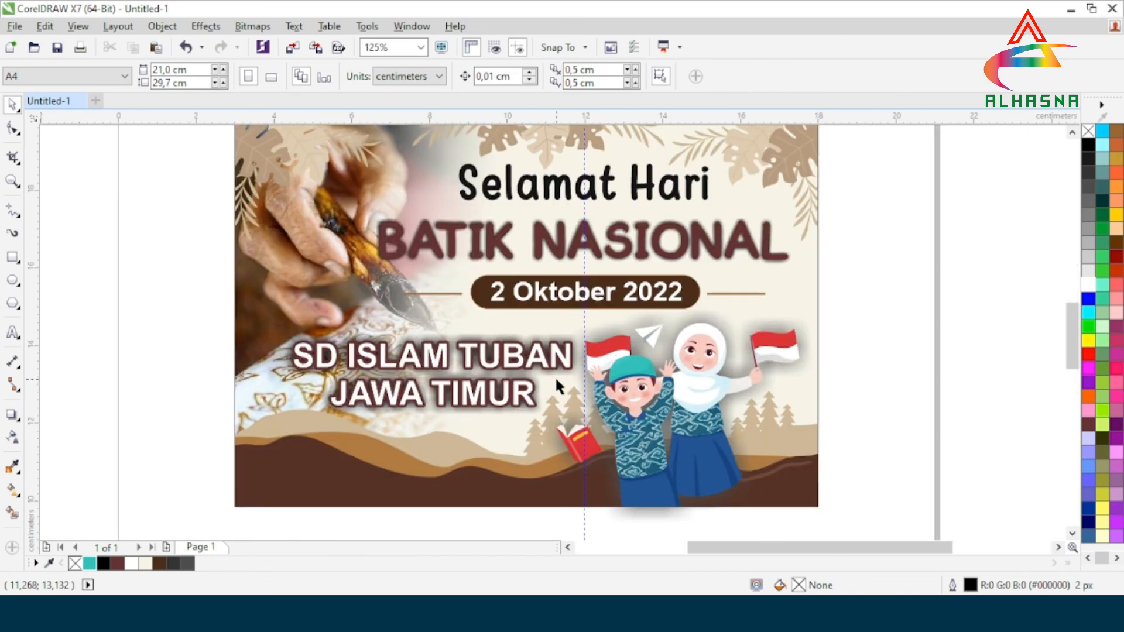
scroll(554, 374, "down", 2)
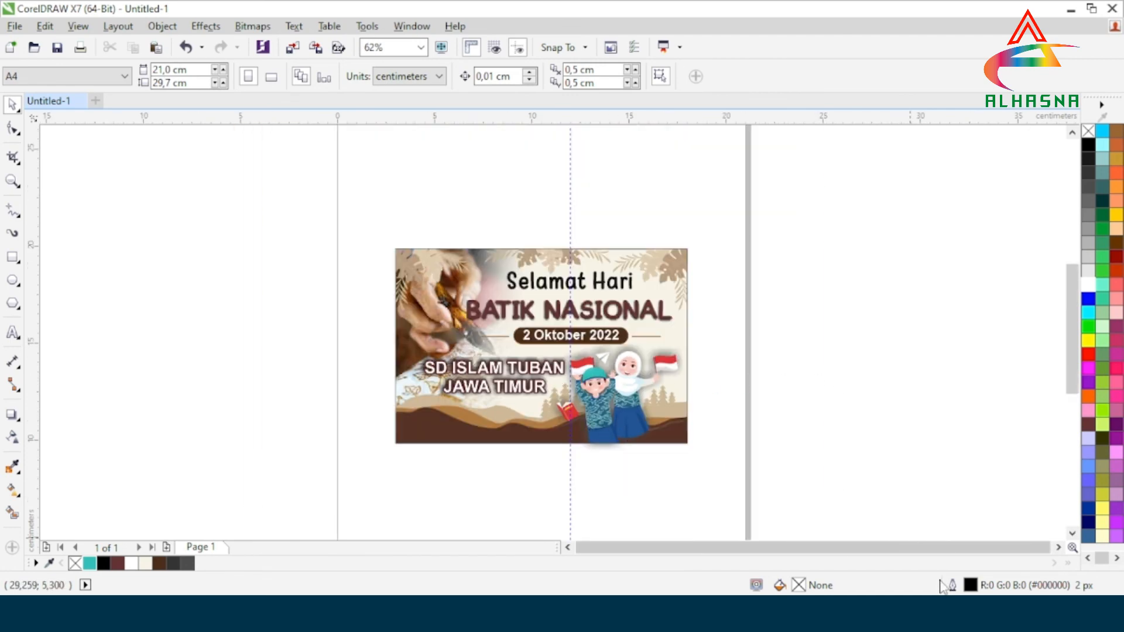